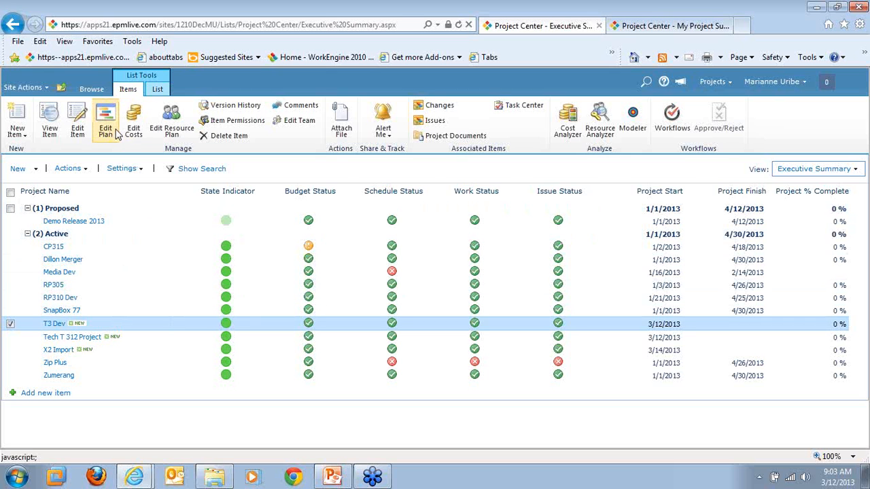
Step: Open the T3 Dev project's plan in the online Project Planner and dismiss the crash dialog
left_click(114, 128)
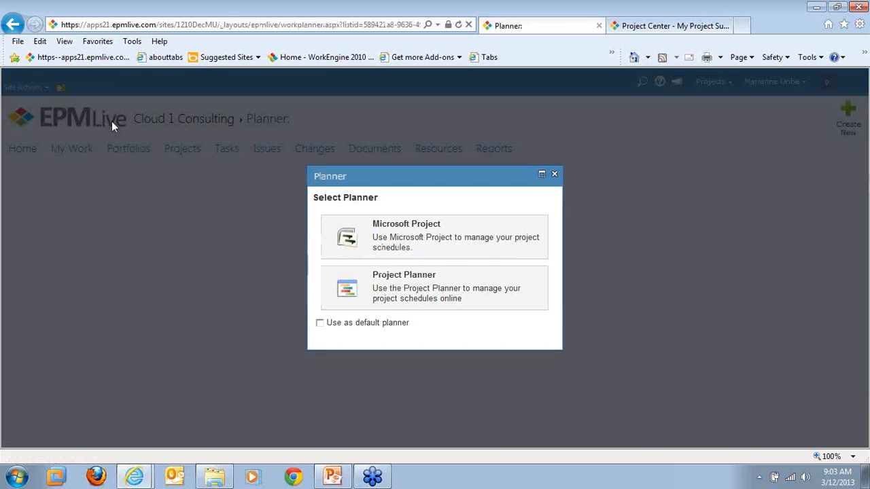
left_click(432, 299)
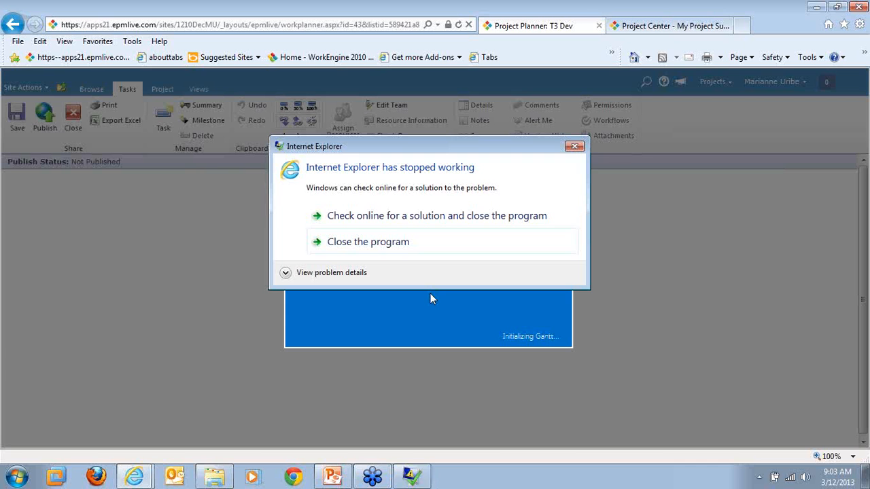
left_click(574, 147)
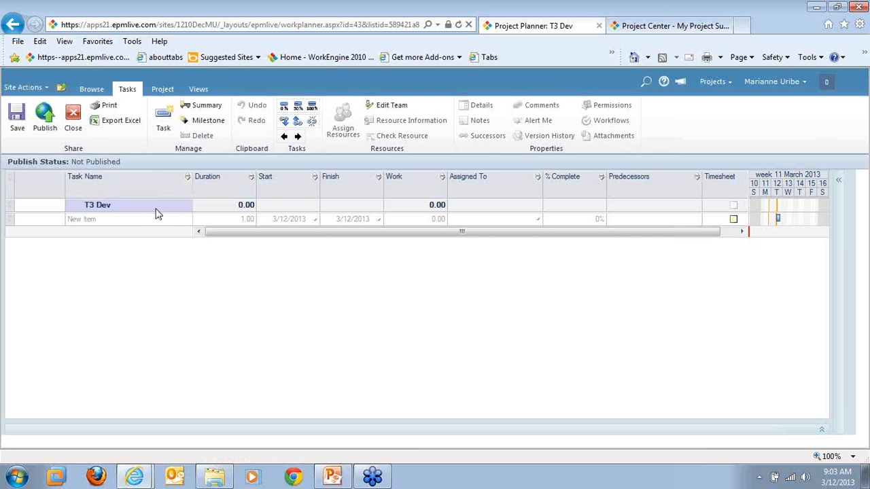
Step: Add a summary task named Scope with a first subtask named Determine Project Timeline
left_click(214, 111)
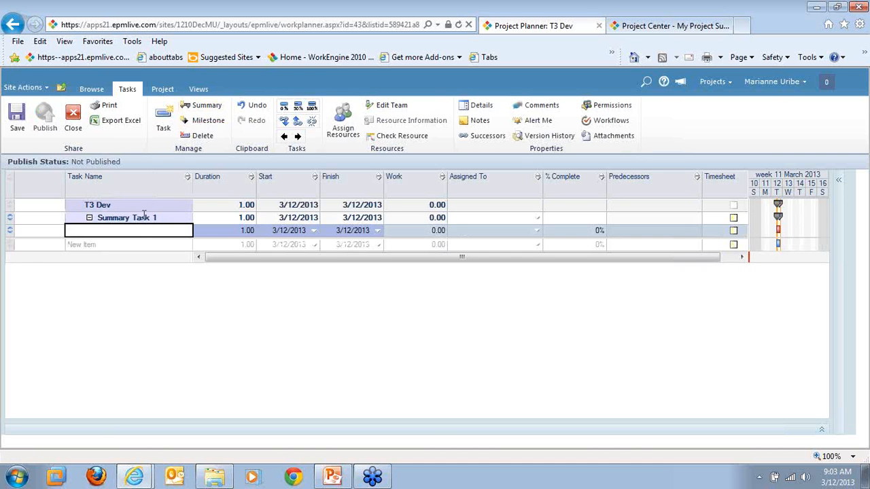
type("Scope")
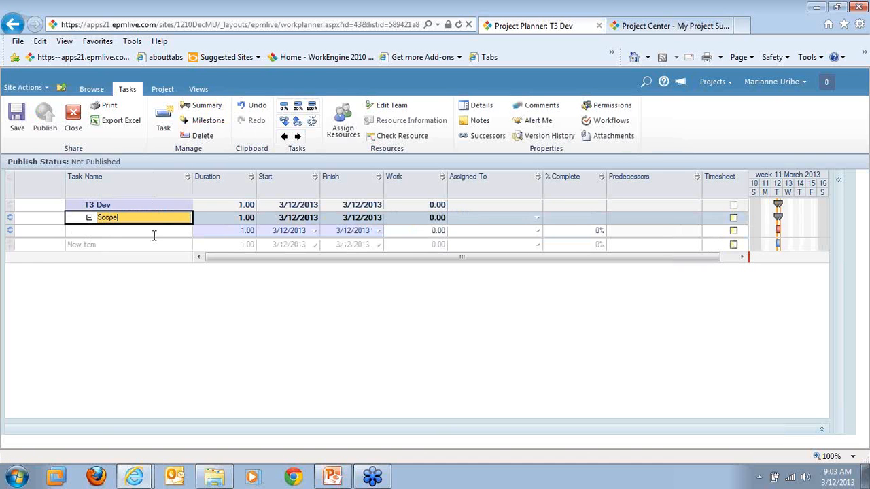
left_click(154, 235)
type("Dete")
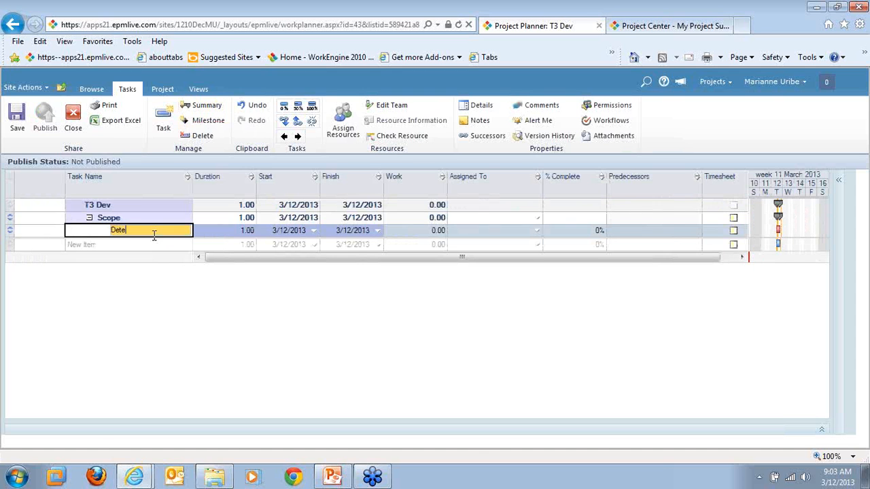
type("rmine Project Timeline")
key("Return")
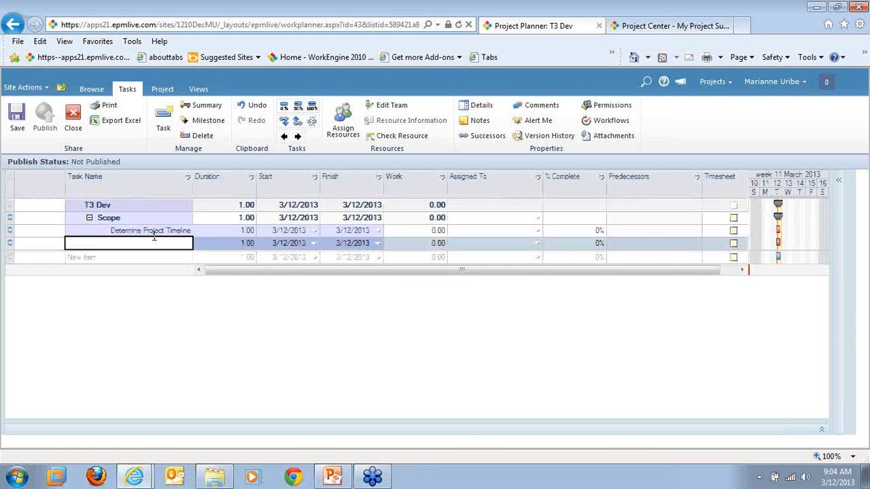
Step: Add the tasks Secure Resources and Scope Complete below Determine Project Timeline
type("Secure")
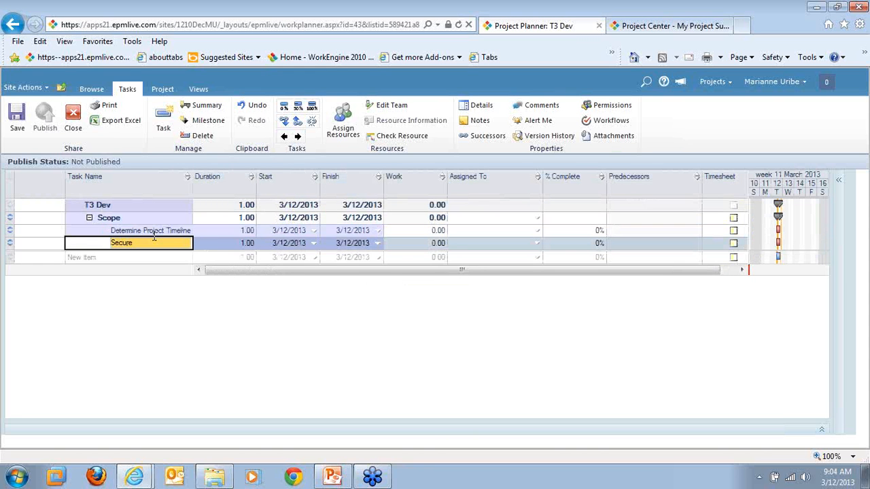
type(" Resources")
key("Return")
type("Scoo")
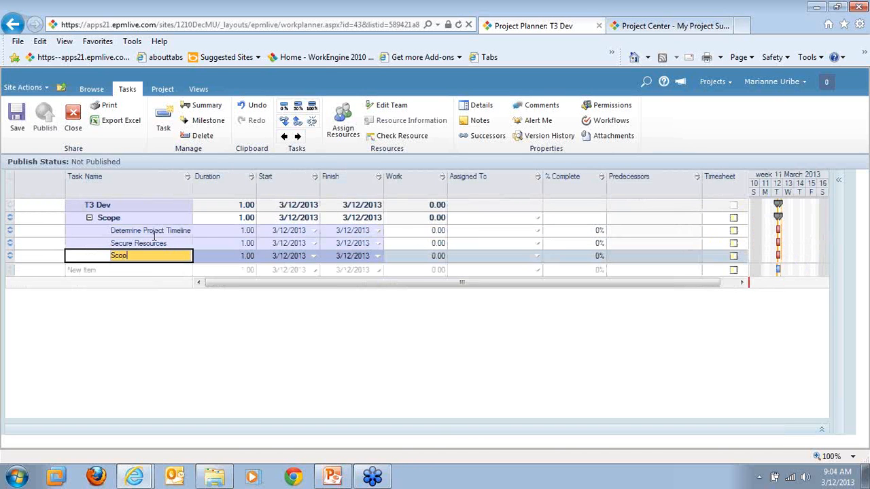
type("e Complte")
key("BackSpace")
key("BackSpace")
type("ete")
key("Return")
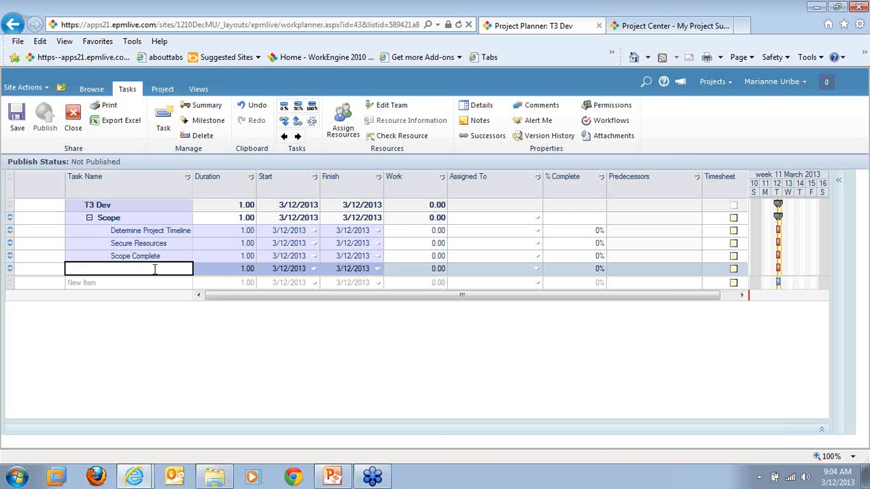
Step: Add the tasks Development, Dev Specs and Dev Working Model below Scope Complete
type("Development")
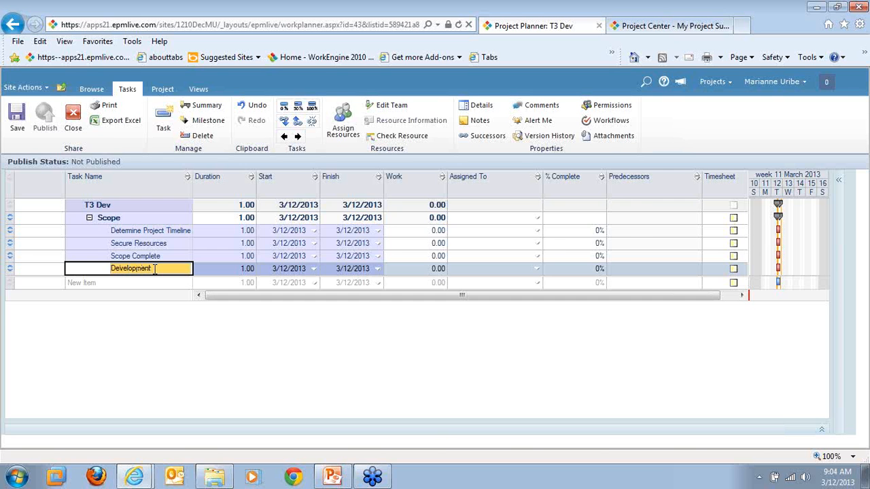
key("Return")
type("Dev Spec")
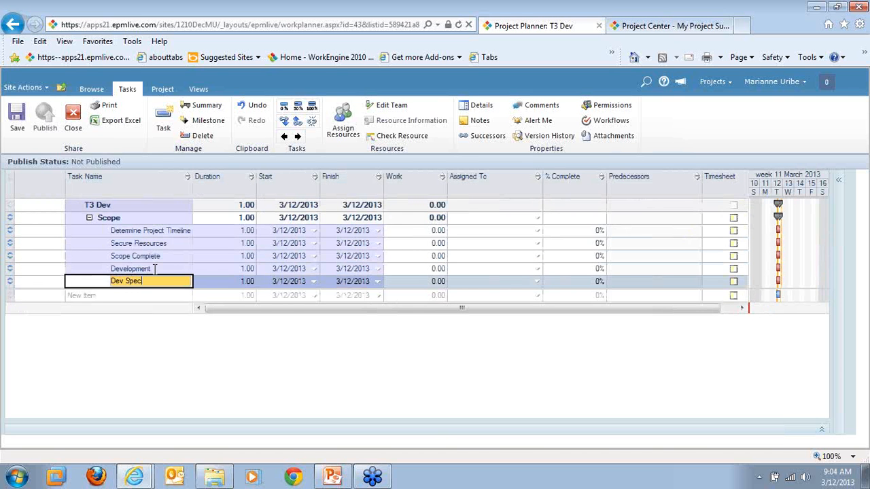
type("s")
key("Return")
type("Dev")
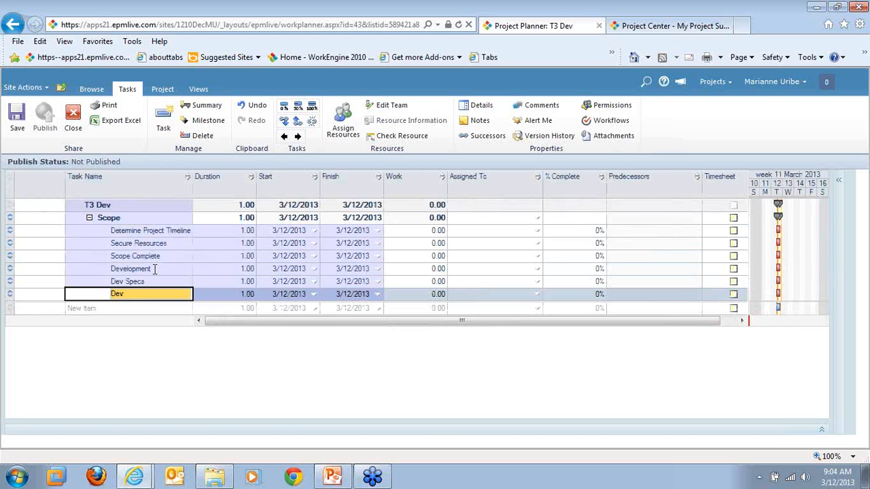
type(" Working Moo")
type("el")
key("Return")
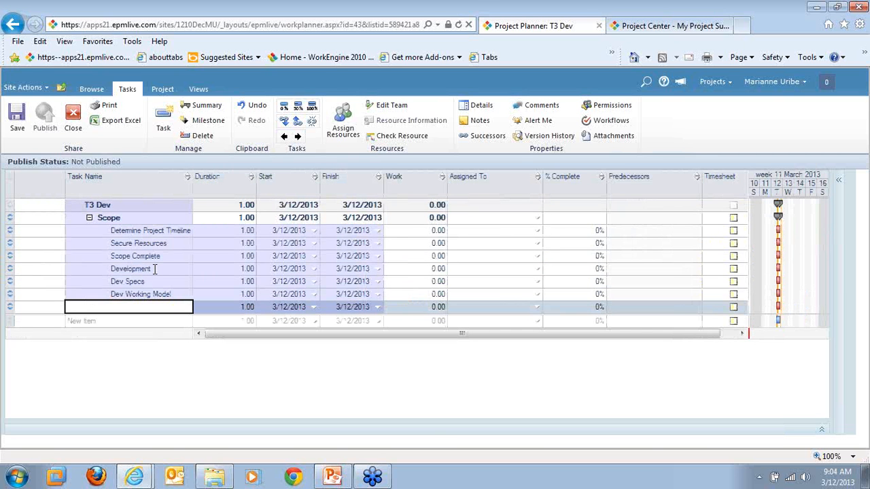
Step: Add the tasks Dev Test Kits and Dev Complete, and outdent Development one level to make it a summary task
type("Dev test")
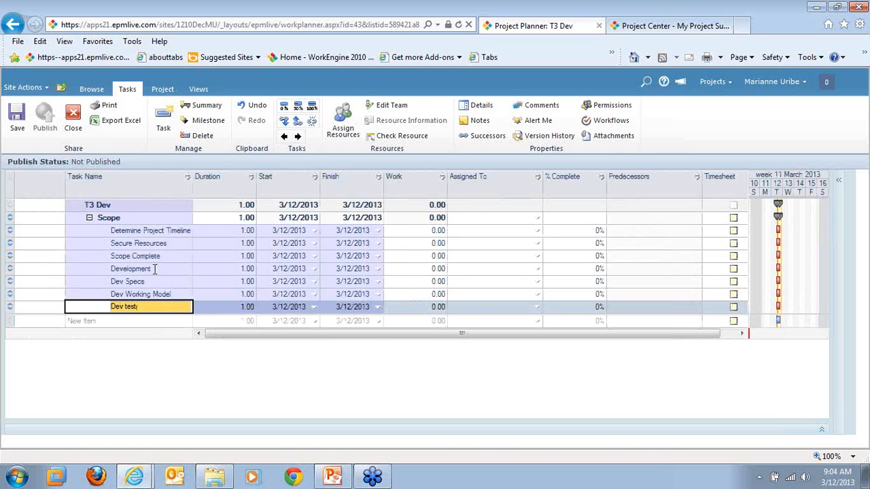
key("BackSpace")
key("BackSpace")
key("BackSpace")
key("BackSpace")
type("Test Kits")
key("Return")
type("Dev ")
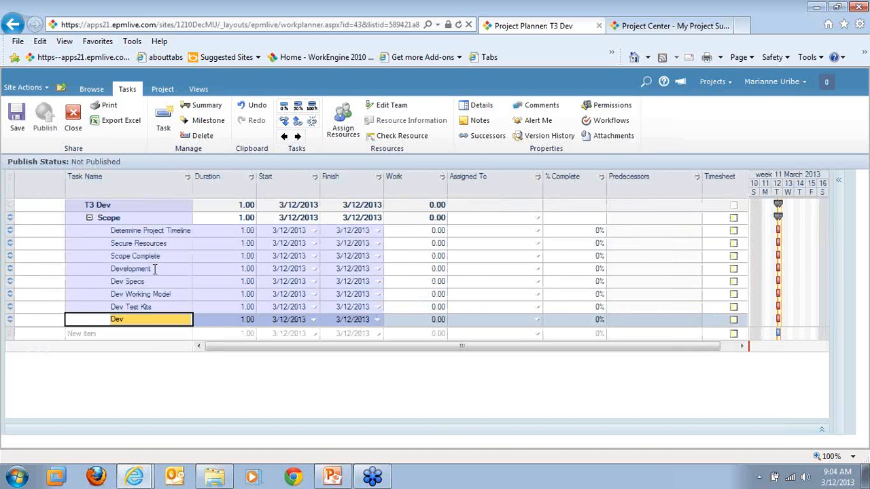
type("Complete")
left_click(153, 269)
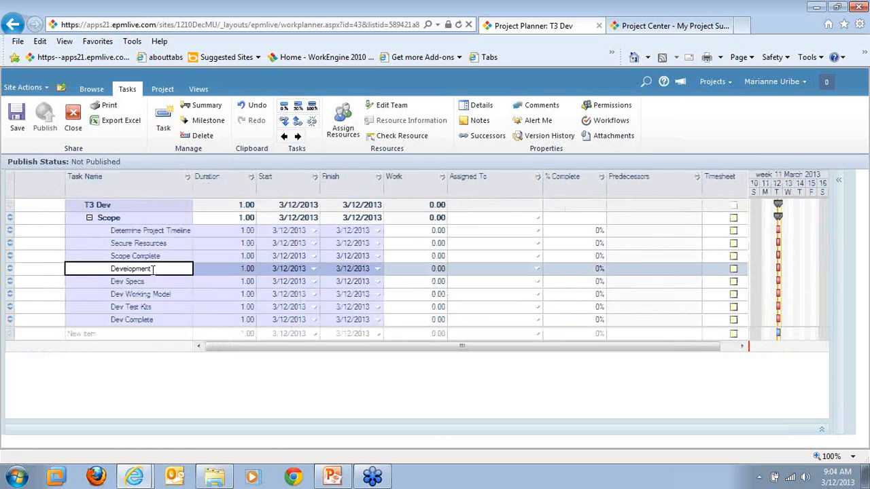
left_click(284, 136)
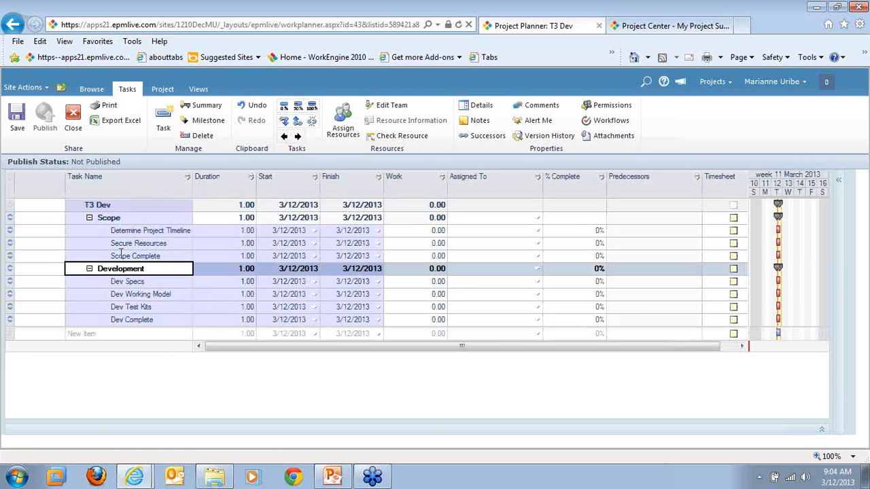
Step: Turn Scope Complete and Dev Complete into milestones by setting both durations to 0
left_click(250, 255)
type("0")
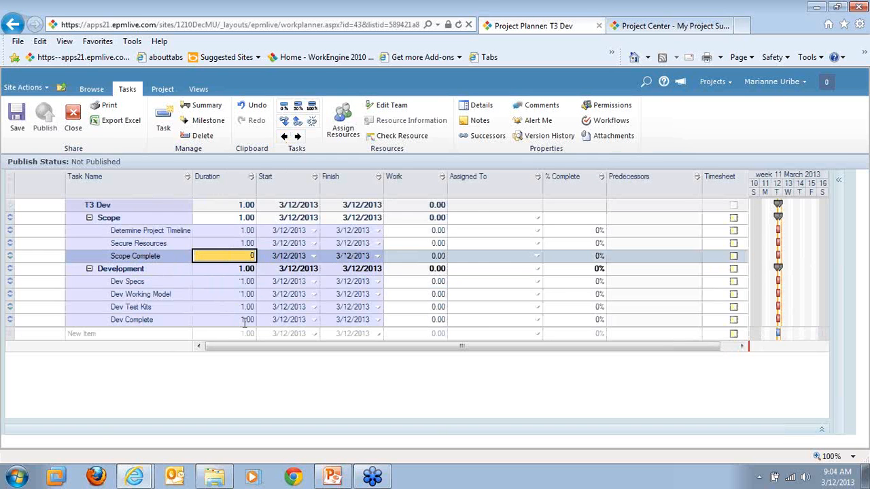
left_click(245, 322)
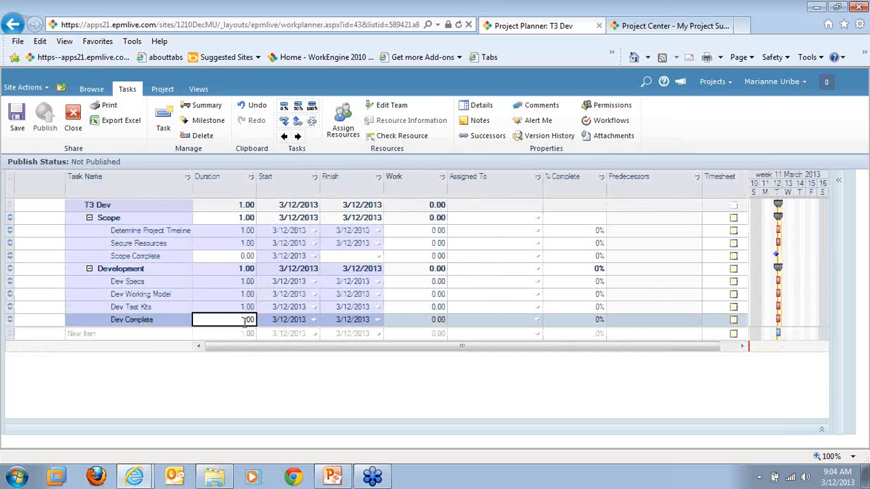
type("0")
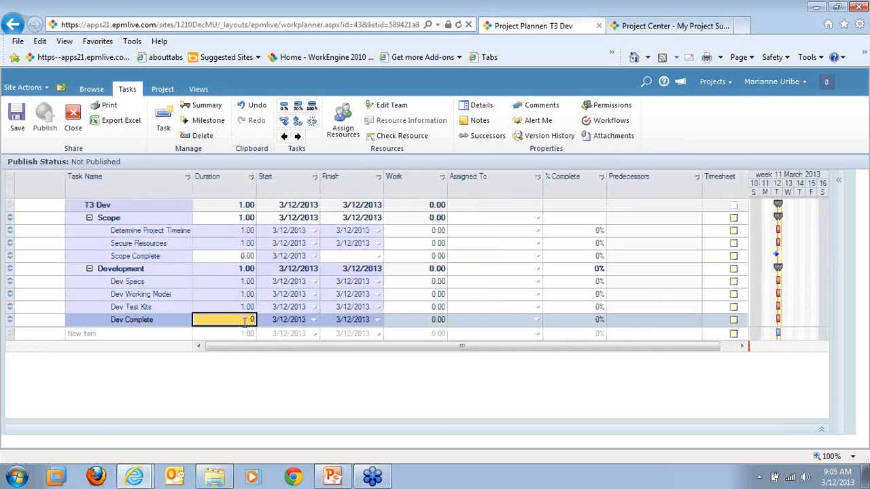
left_click(642, 325)
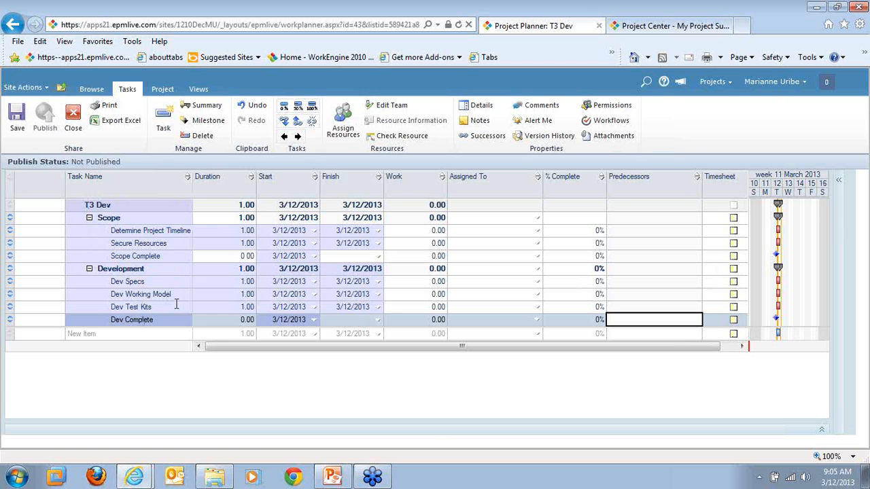
Step: Set the duration of Determine Project Timeline to 4 and of Secure Resources to 3
left_click(248, 233)
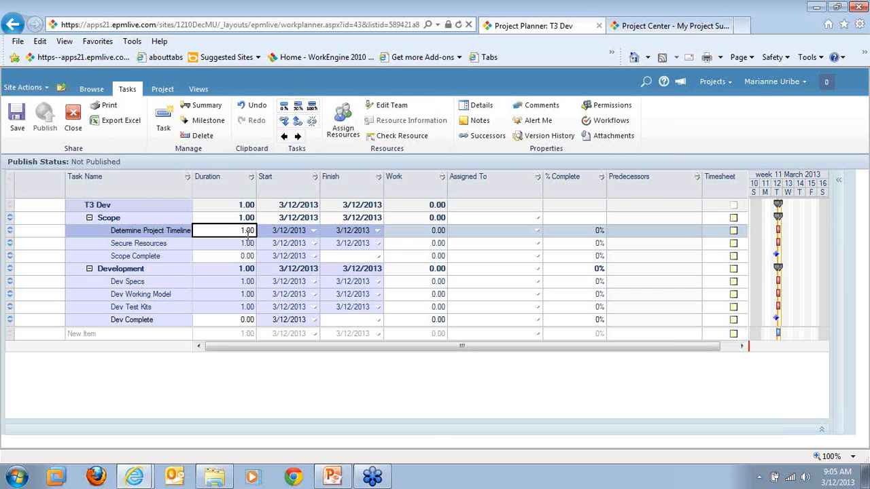
type("4")
key("Return")
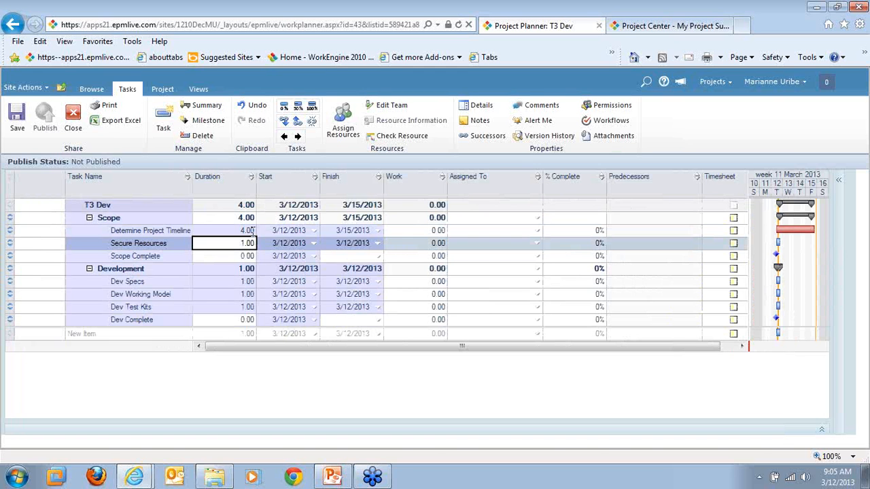
type("3")
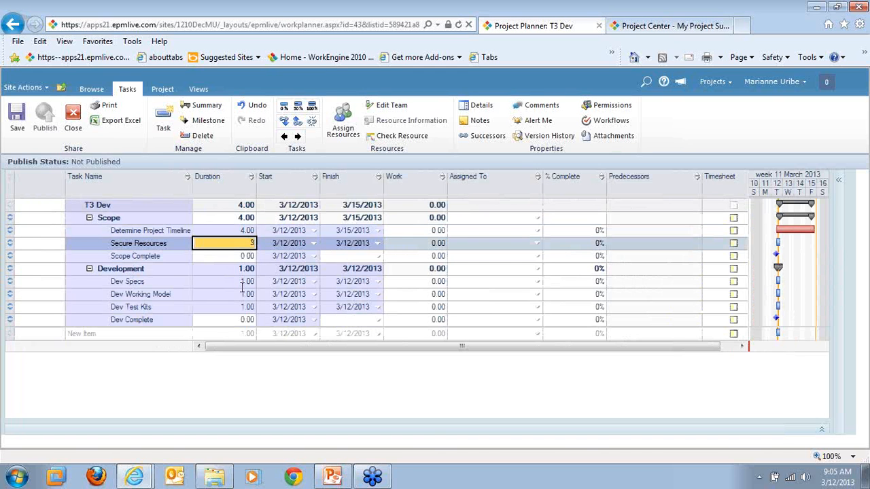
Step: Set the durations of Dev Specs to 5, Dev Working Model to 3 and Dev Test Kits to 4
left_click(241, 283)
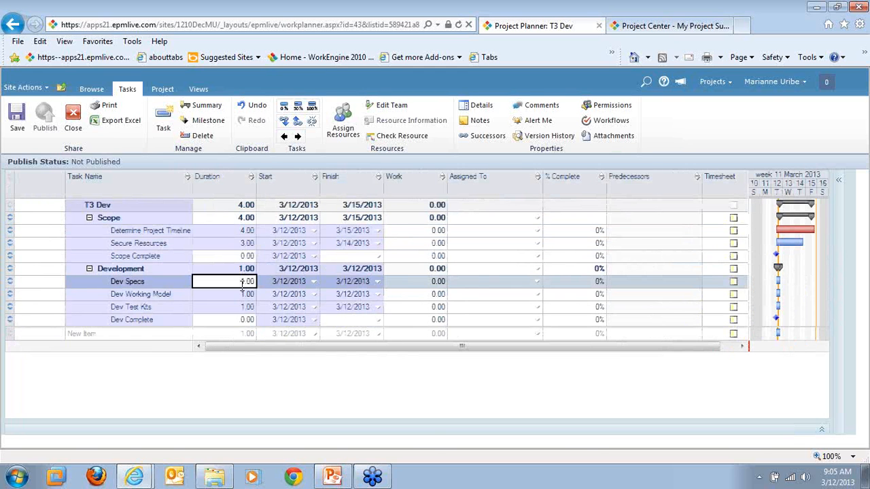
type("5")
key("Return")
type("3")
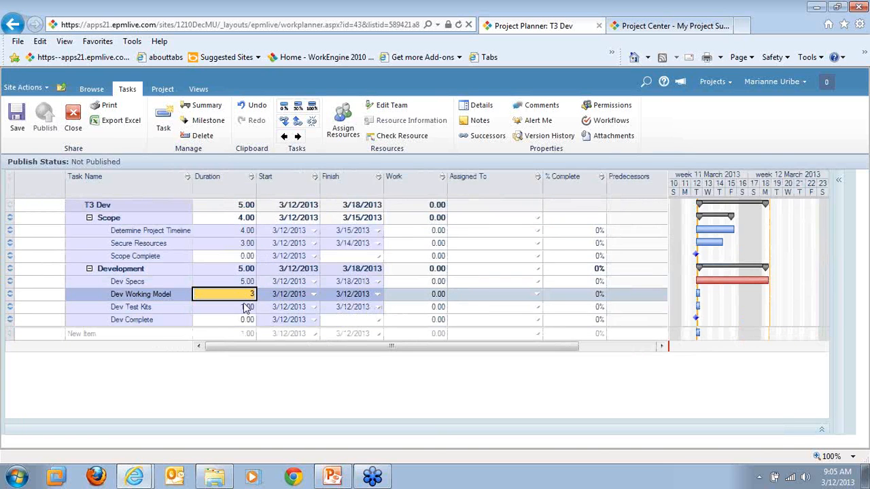
key("Return")
type("4")
key("Return")
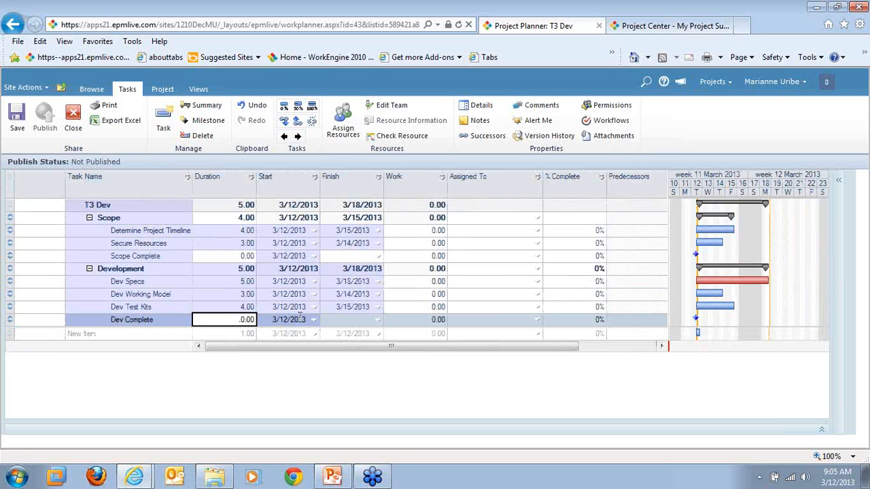
Step: Link Determine Project Timeline, Secure Resources and Scope Complete with Finish-to-Start dependencies and a lag of 0 days
left_click(138, 229)
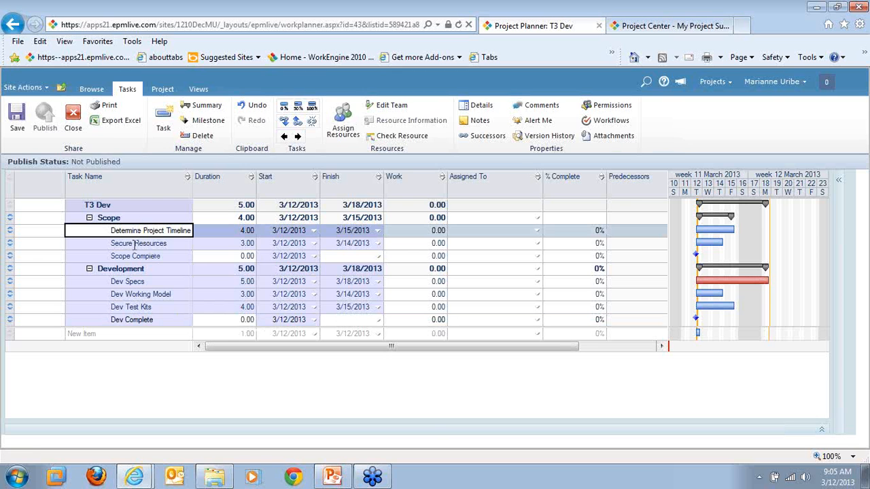
left_click(135, 243, "ctrl")
left_click(138, 256, "ctrl")
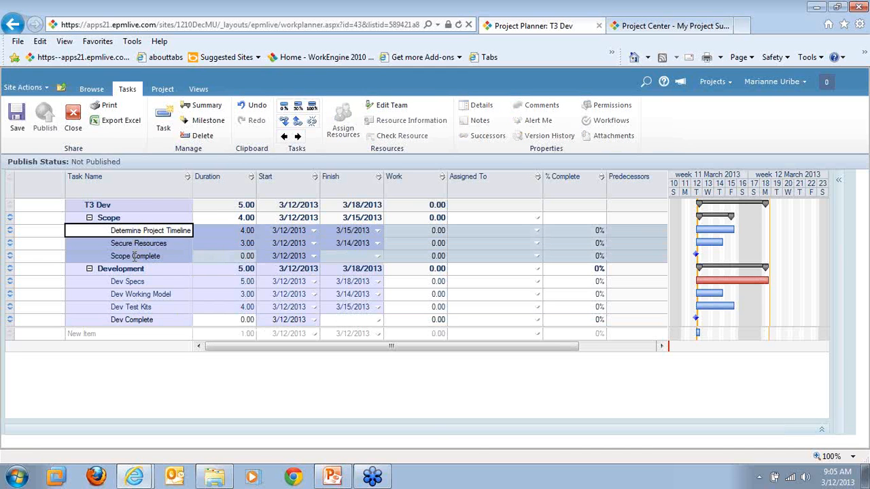
left_click(284, 122)
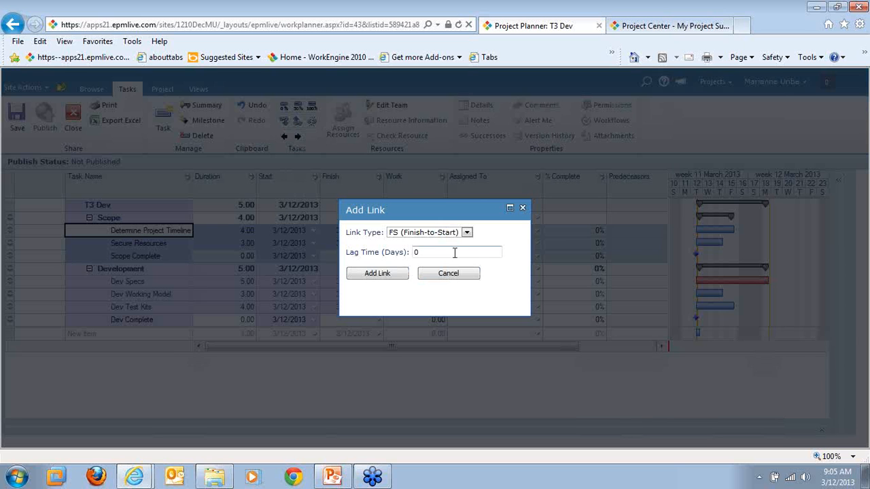
left_click(378, 273)
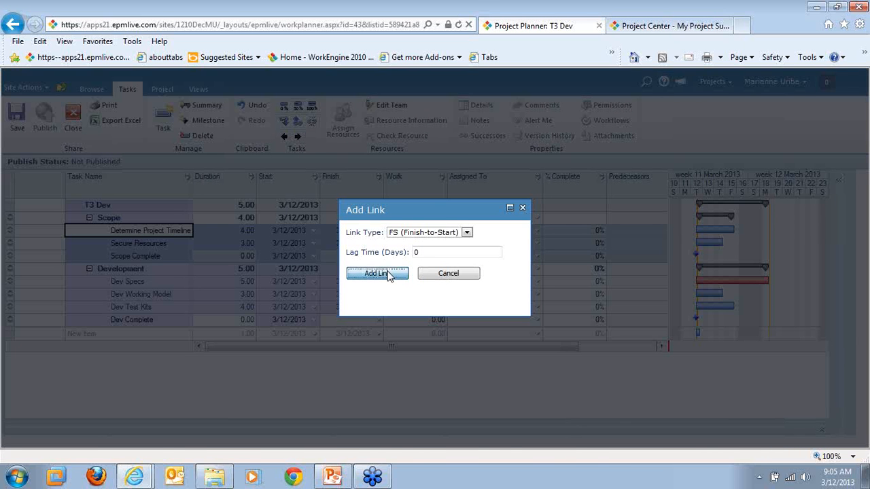
Step: Link Scope Complete, Dev Specs, Dev Working Model, Dev Test Kits and Dev Complete in sequence with Finish-to-Start dependencies
left_click(119, 256)
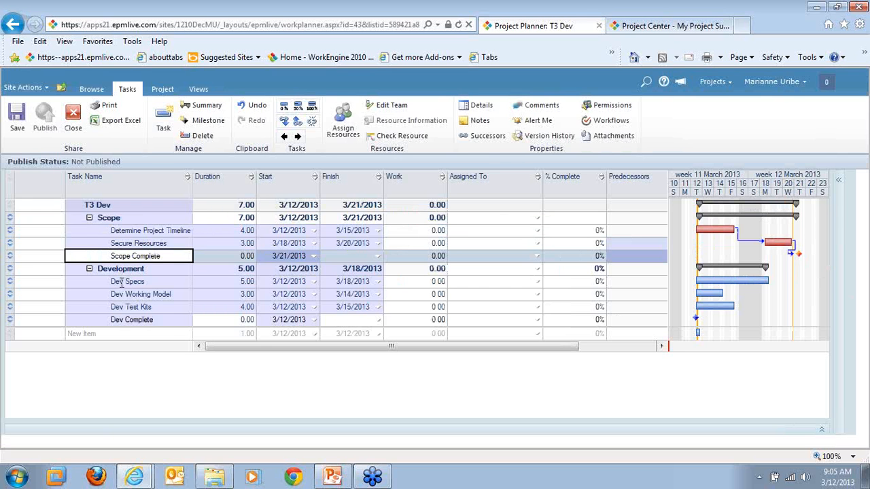
left_click(121, 282, "ctrl")
left_click(119, 294, "ctrl")
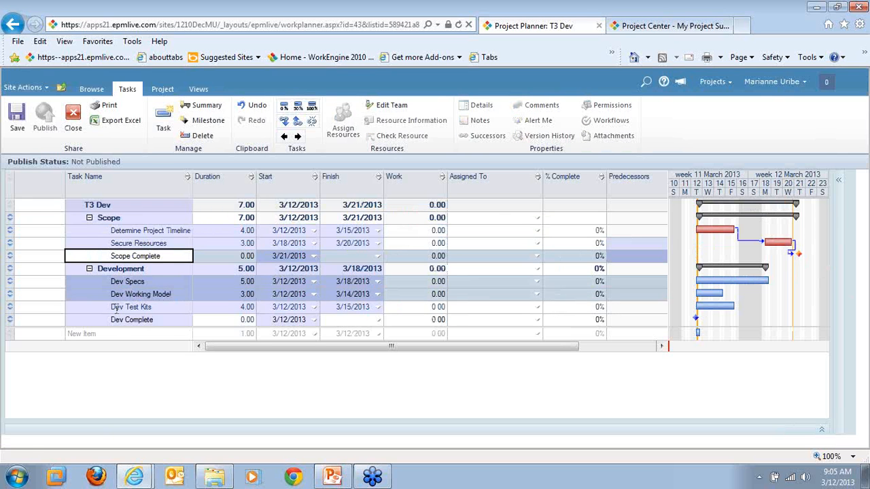
left_click(118, 307, "ctrl")
left_click(117, 320, "ctrl")
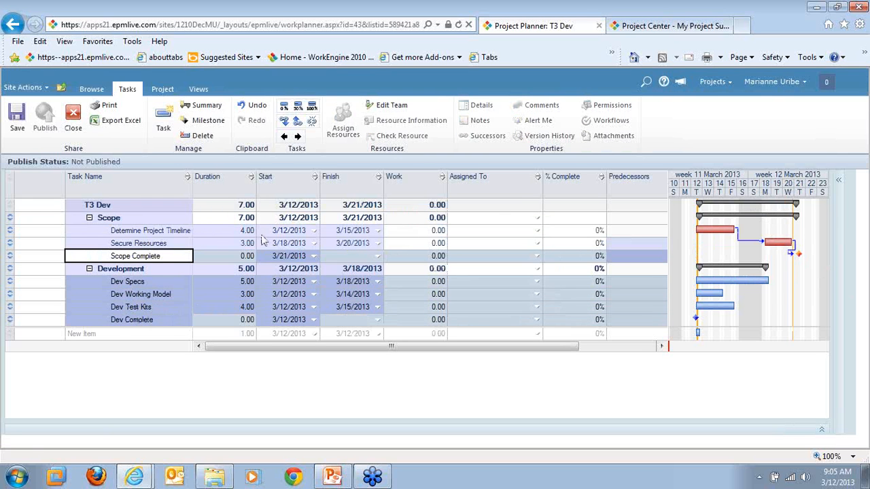
left_click(284, 121)
left_click(377, 273)
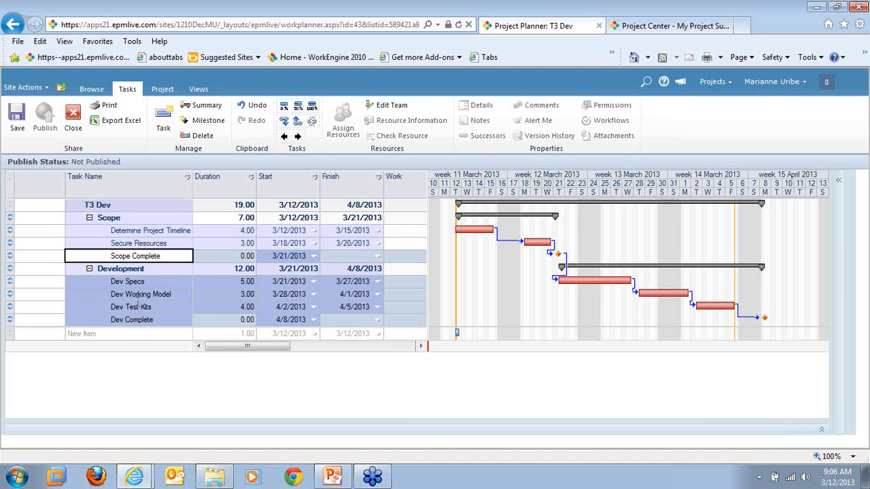
Step: Save the T3 Dev schedule as a template named Scope, and save and close the plan
left_click(163, 89)
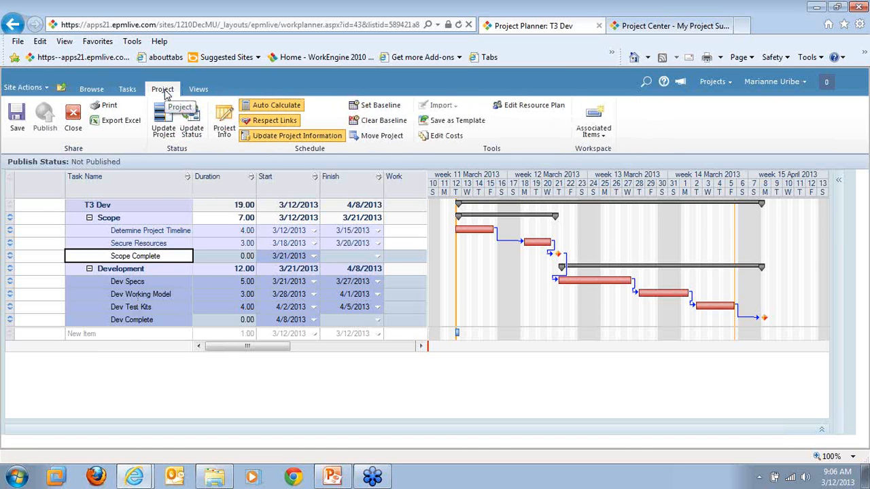
left_click(457, 122)
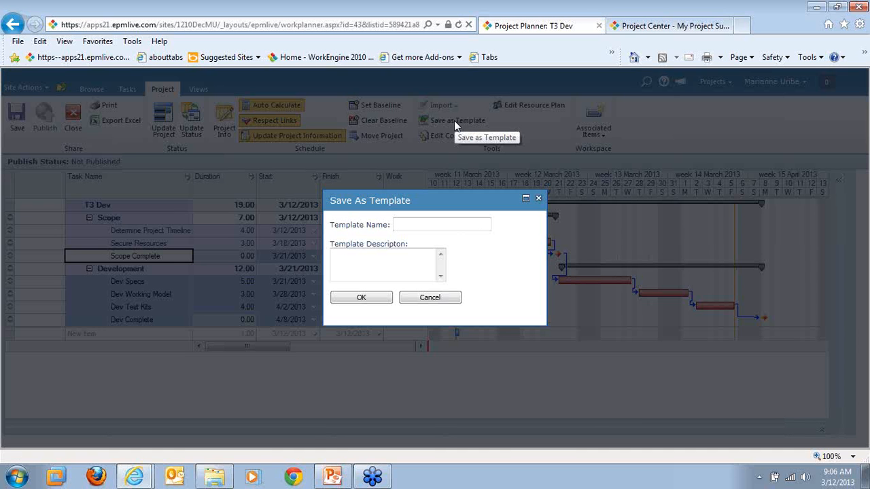
type("Scope")
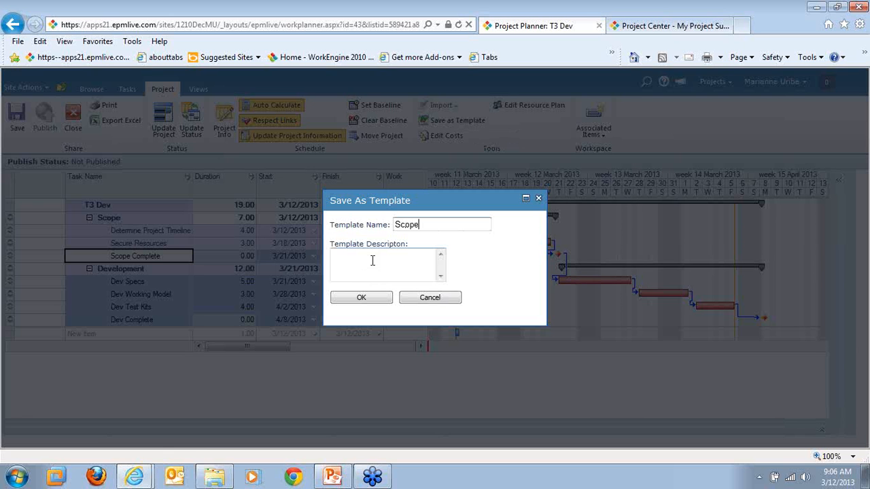
left_click(364, 299)
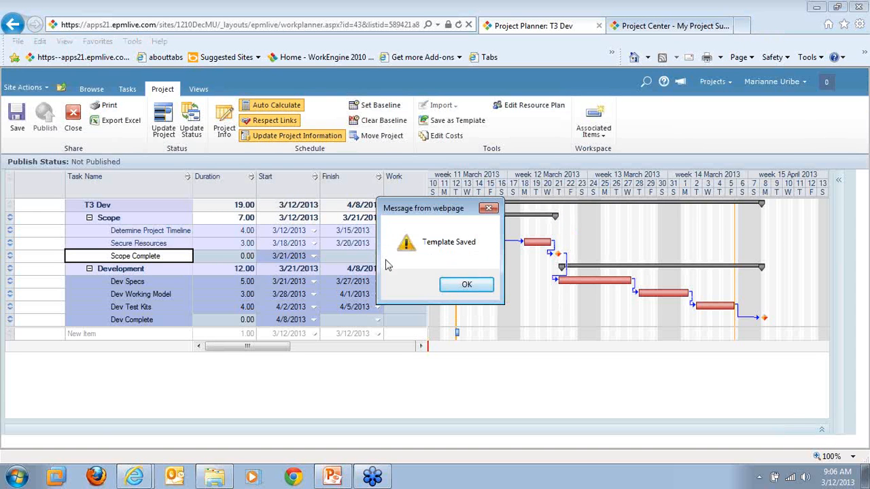
left_click(466, 286)
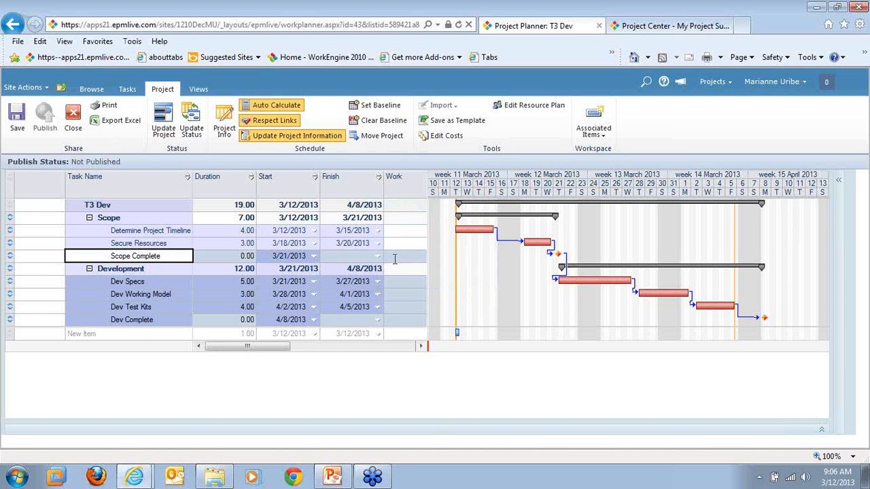
left_click(19, 112)
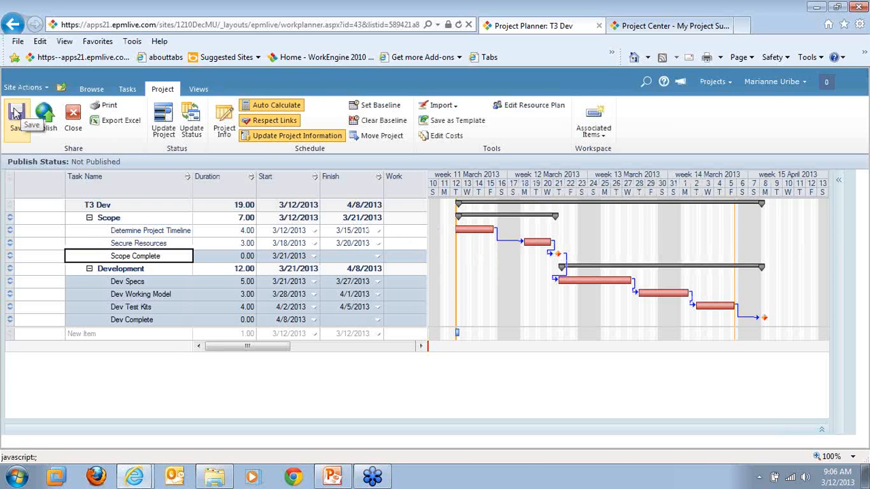
left_click(76, 114)
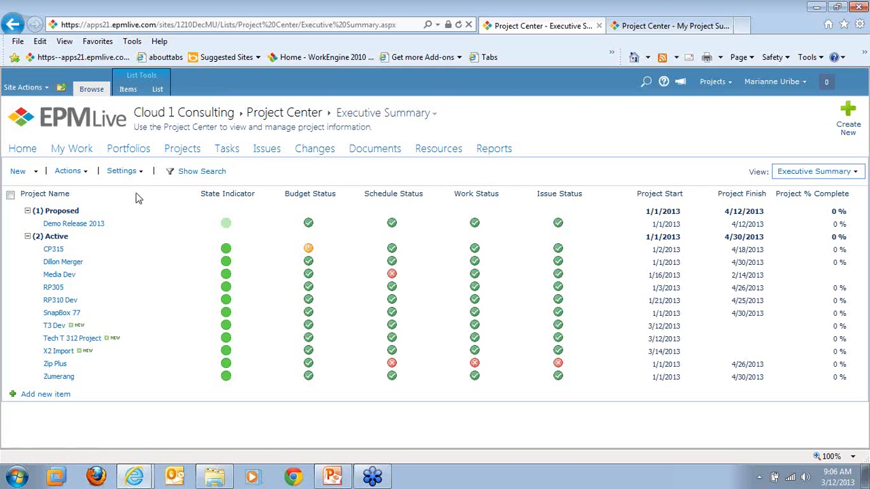
Step: Create the Tech T 312 Project plan in the Project Planner from the Scope template and widen the task grid to expose Assigned To
left_click(159, 347)
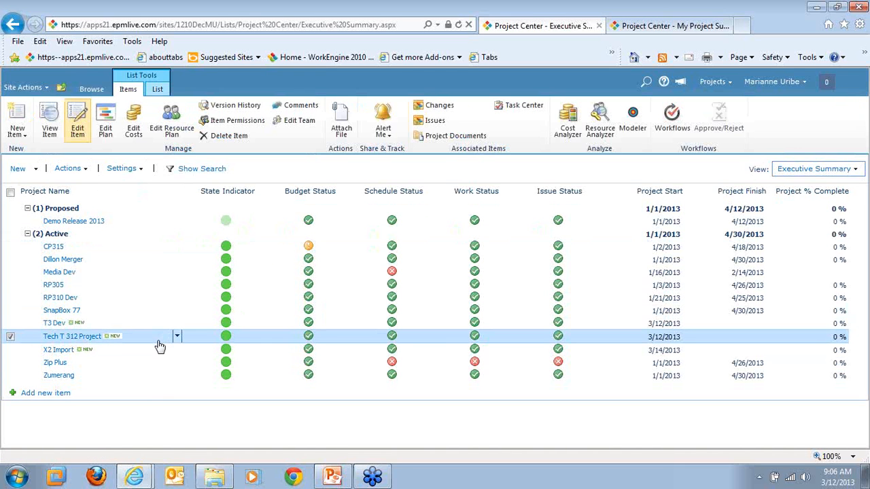
left_click(111, 127)
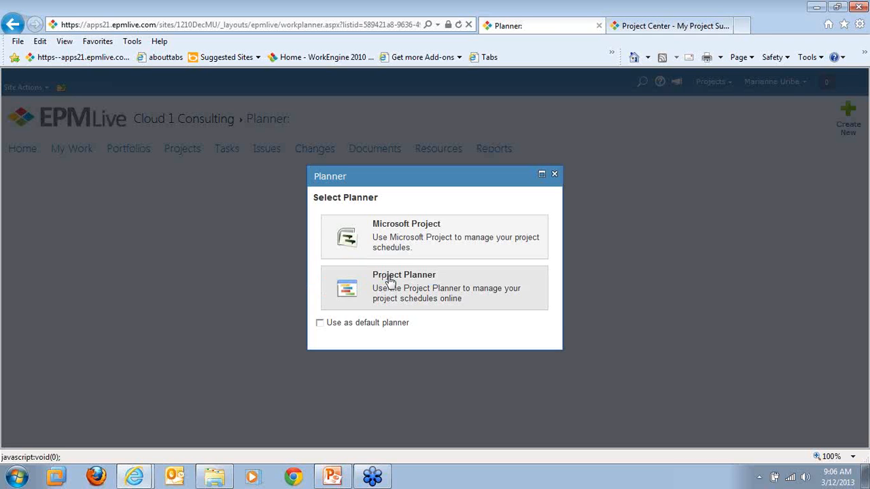
left_click(390, 280)
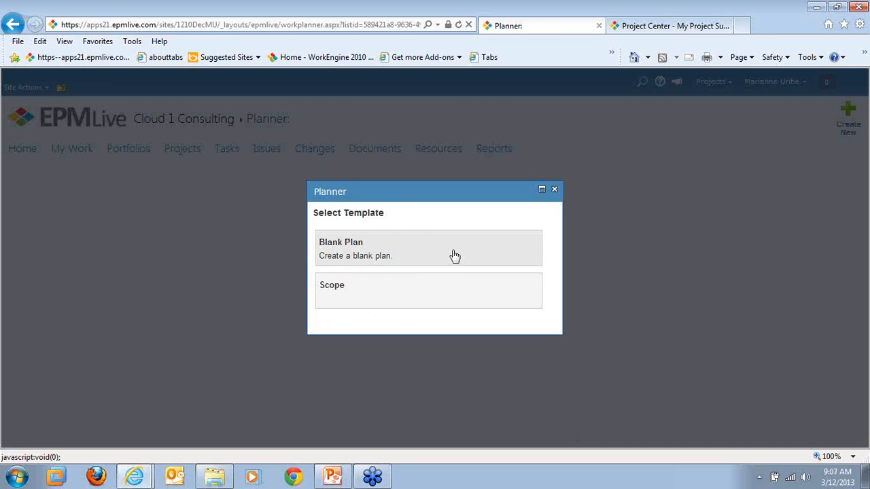
left_click(380, 293)
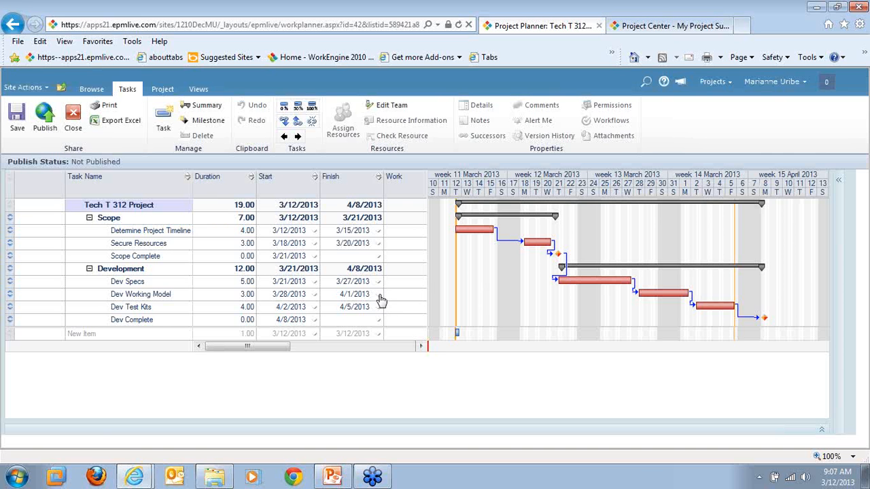
left_click_drag(429, 348, 577, 348)
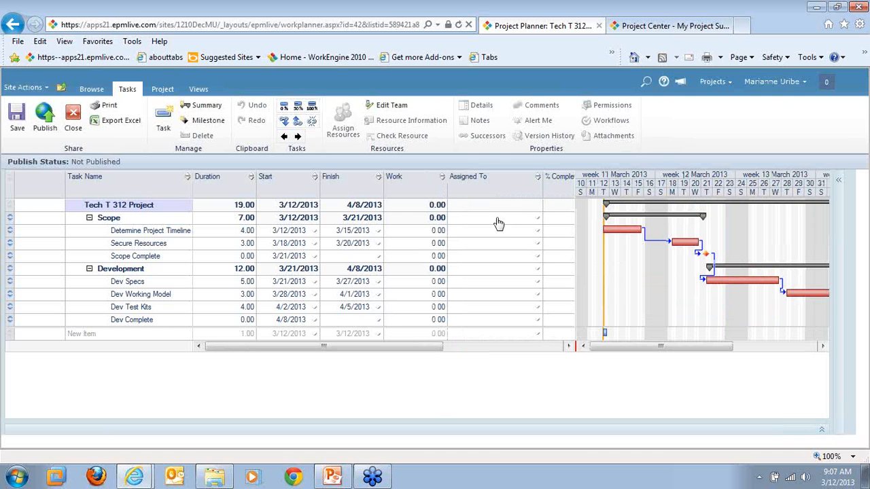
left_click(537, 224)
left_click(533, 229)
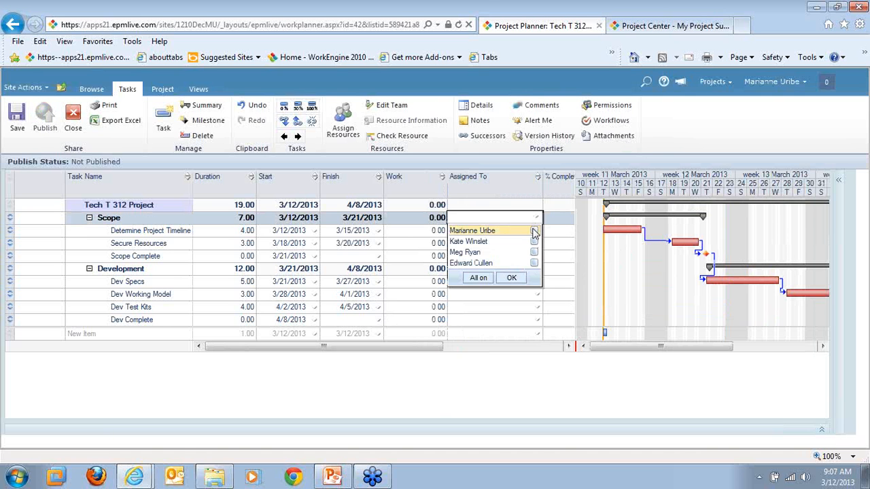
left_click(513, 278)
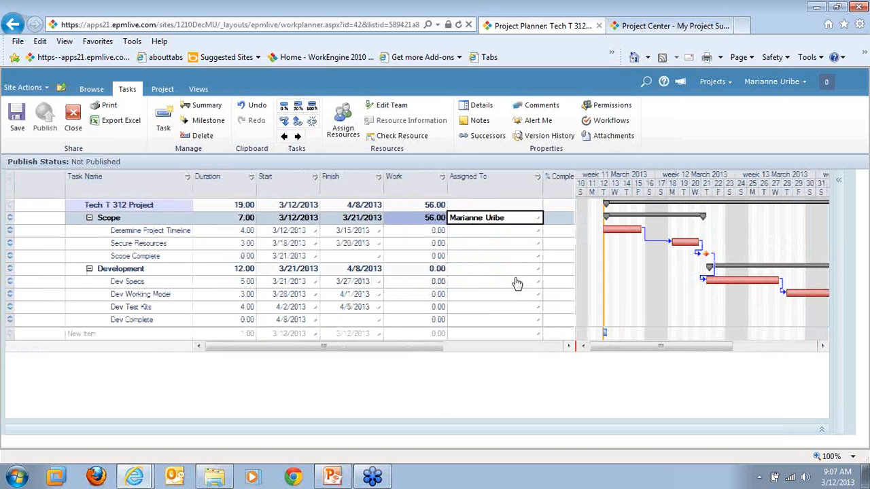
left_click(538, 219)
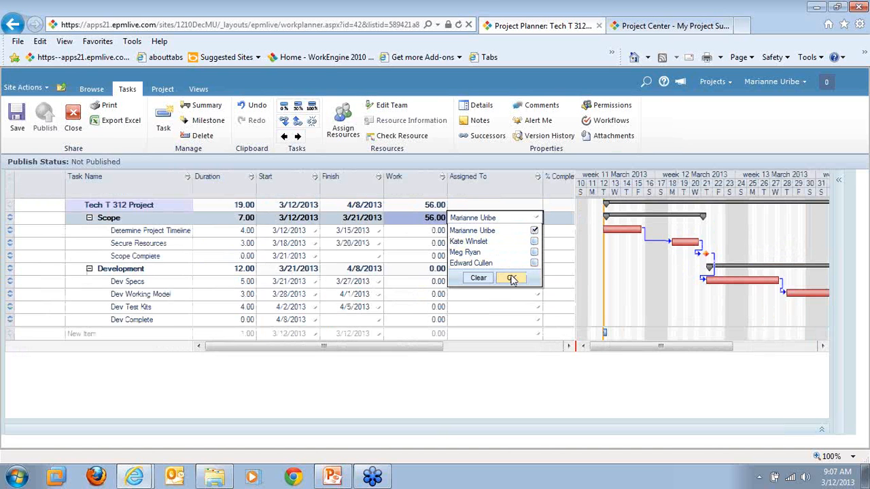
left_click(480, 279)
left_click(511, 278)
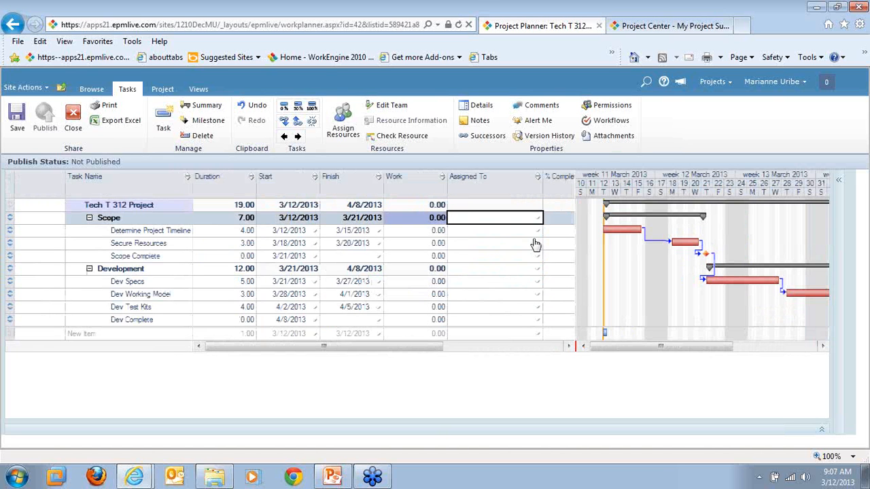
Step: Assign the first listed team member to Determine Project Timeline and the second to Secure Resources
left_click(536, 233)
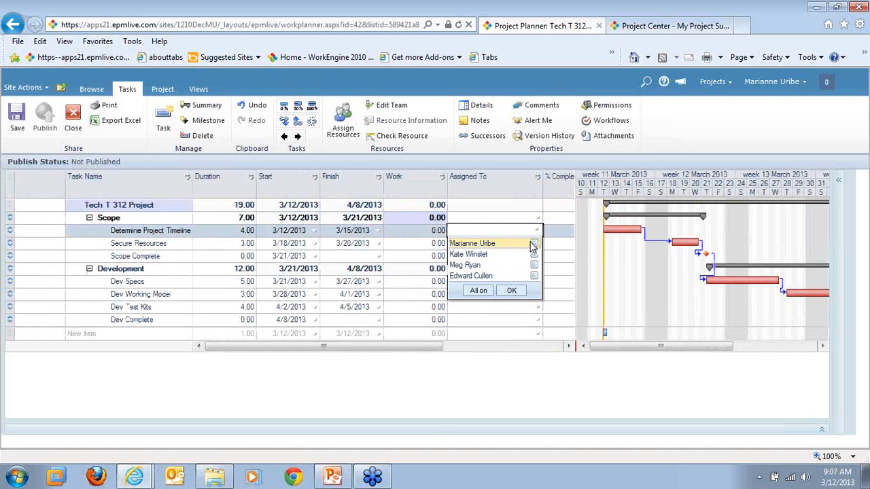
left_click(511, 290)
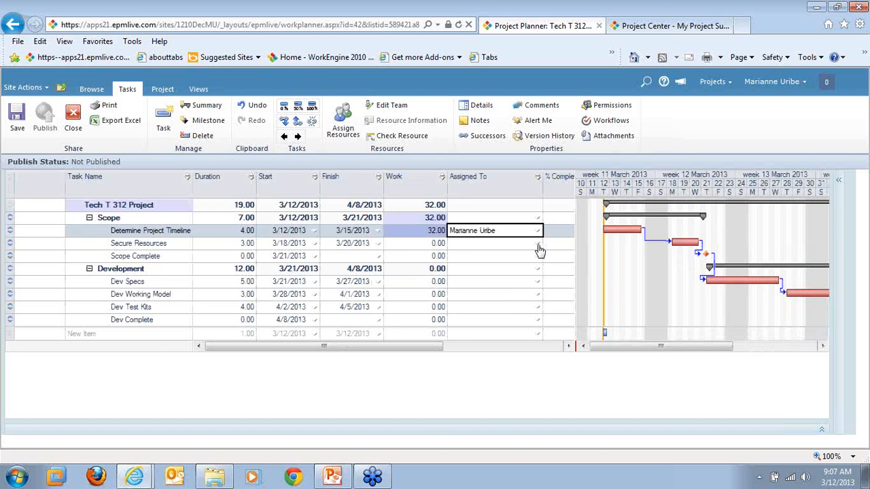
left_click(537, 243)
left_click(534, 267)
left_click(511, 304)
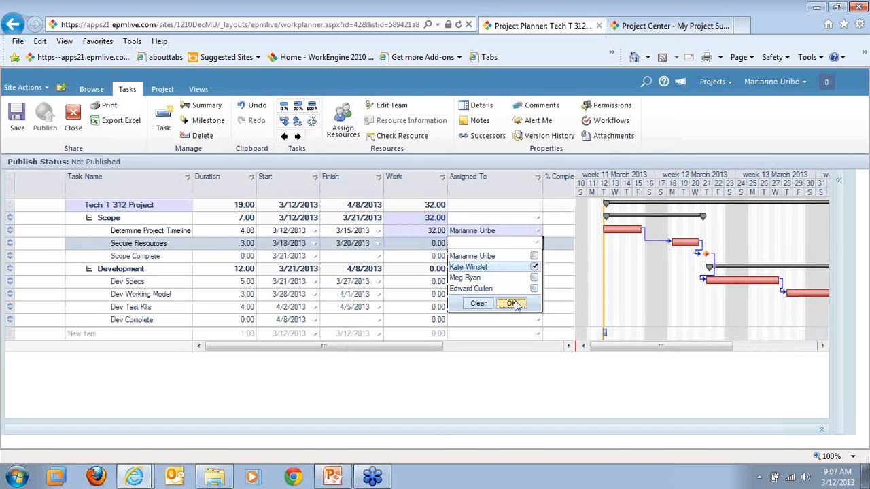
Step: Assign the first listed team member to Dev Specs and the third to both Dev Working Model and Dev Test Kits
left_click(537, 281)
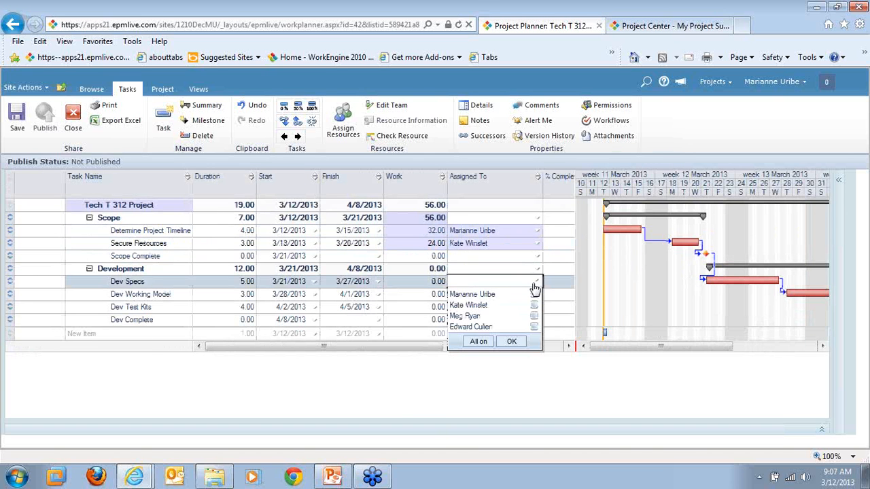
left_click(535, 294)
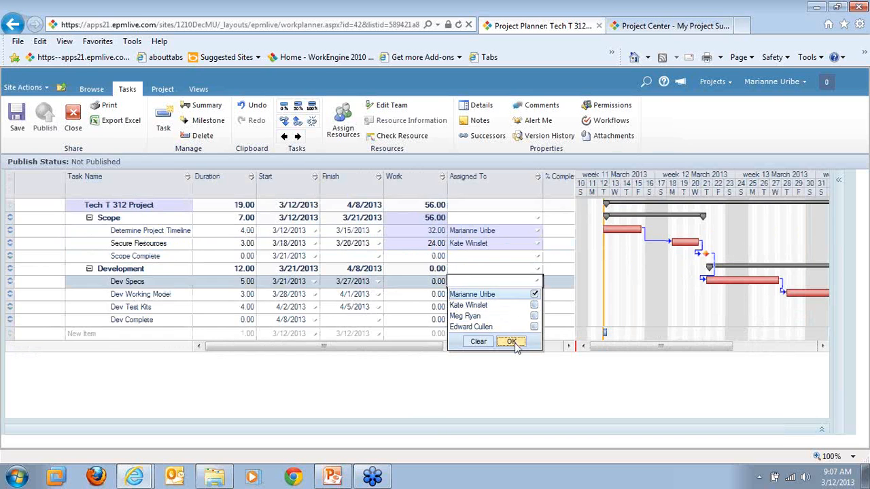
left_click(511, 341)
left_click(537, 295)
left_click(534, 329)
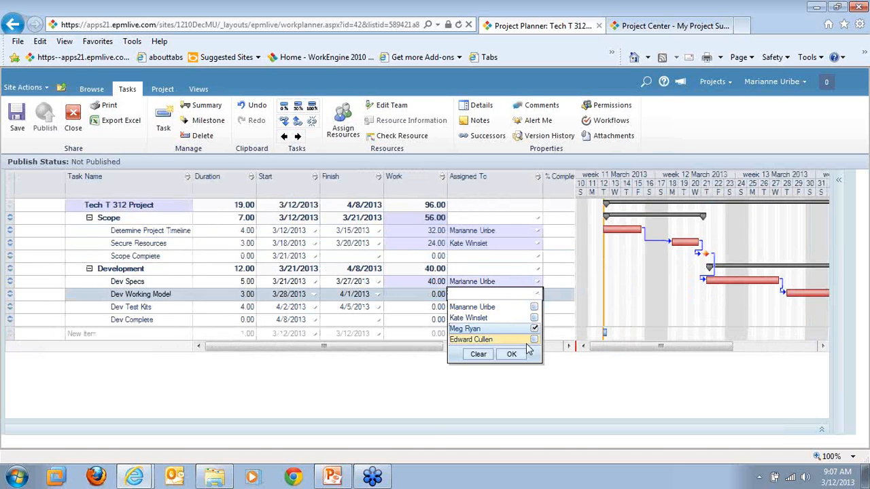
left_click(513, 355)
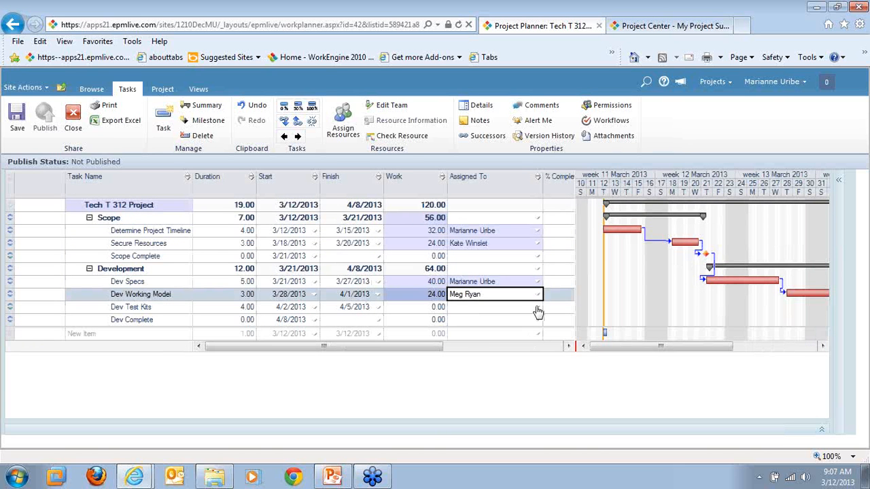
left_click(538, 307)
left_click(534, 341)
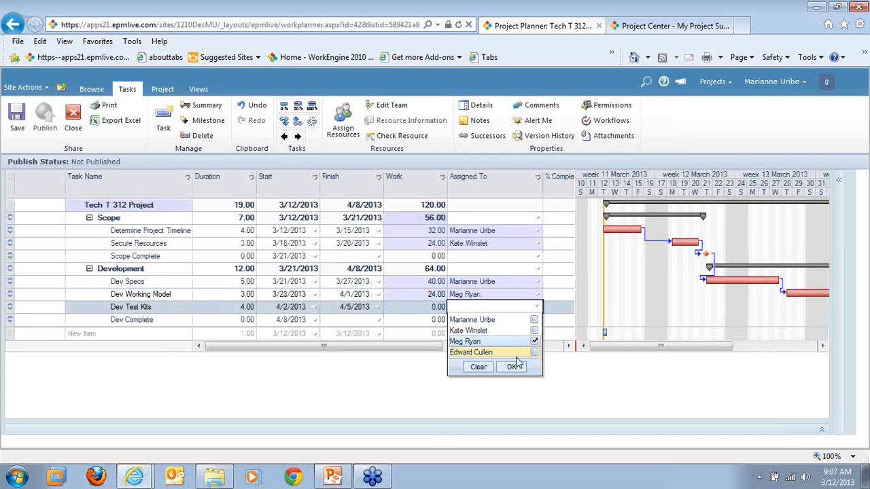
left_click(511, 368)
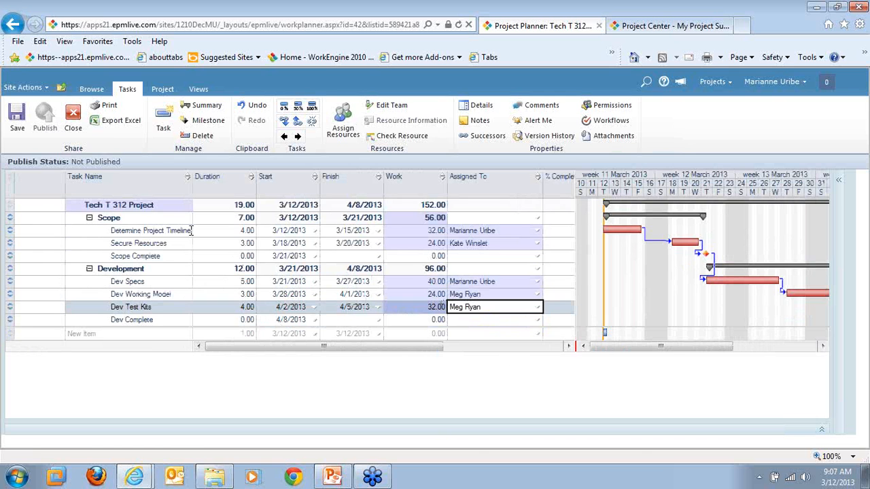
Step: Save and publish the Tech T 312 Project schedule
left_click(16, 122)
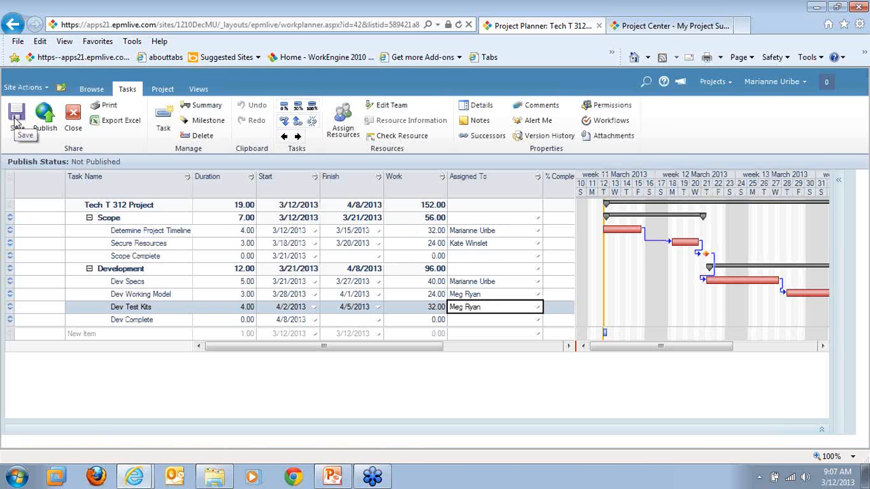
left_click(45, 116)
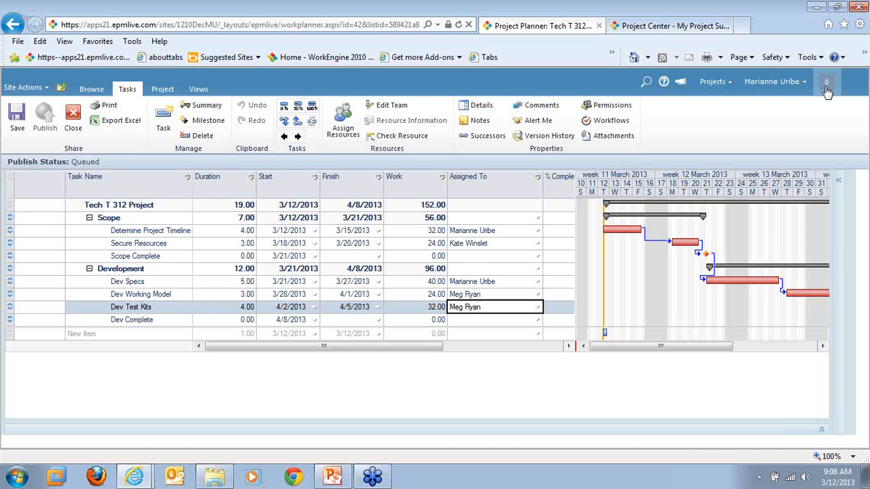
Step: Switch to the other site's Project Center, open the iExcel plan in the Project Planner and show its project-level commands
left_click(680, 27)
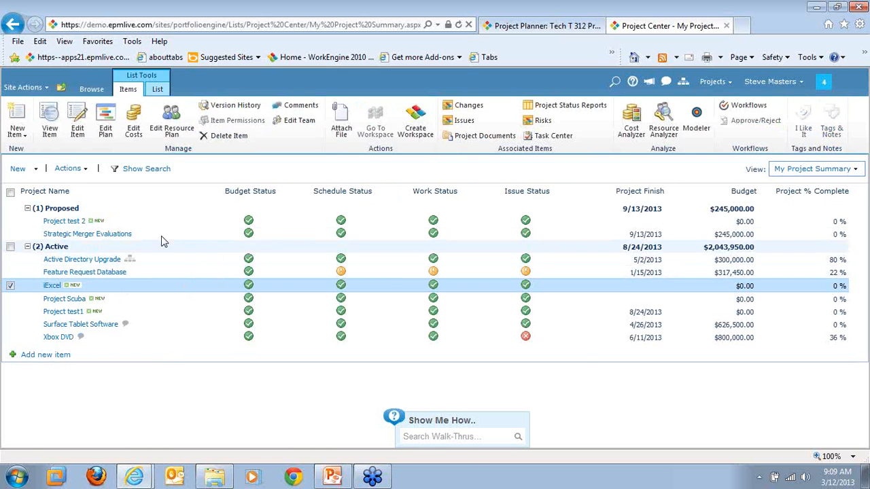
left_click(111, 127)
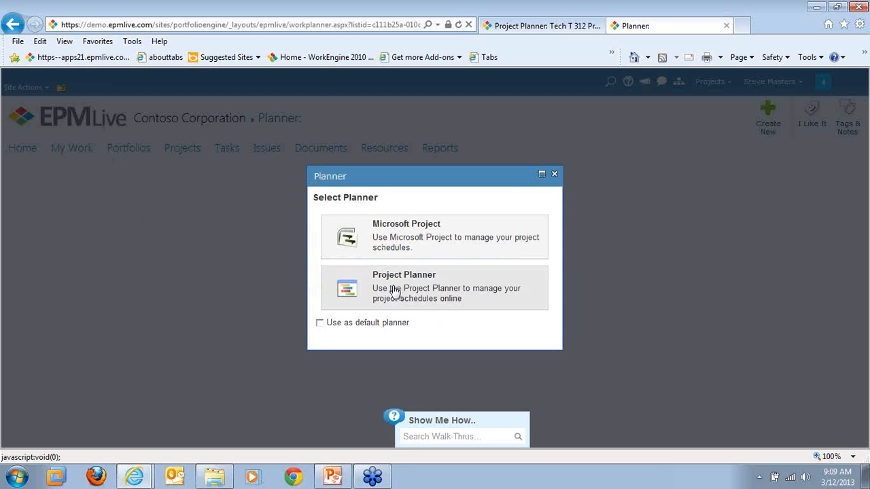
left_click(394, 291)
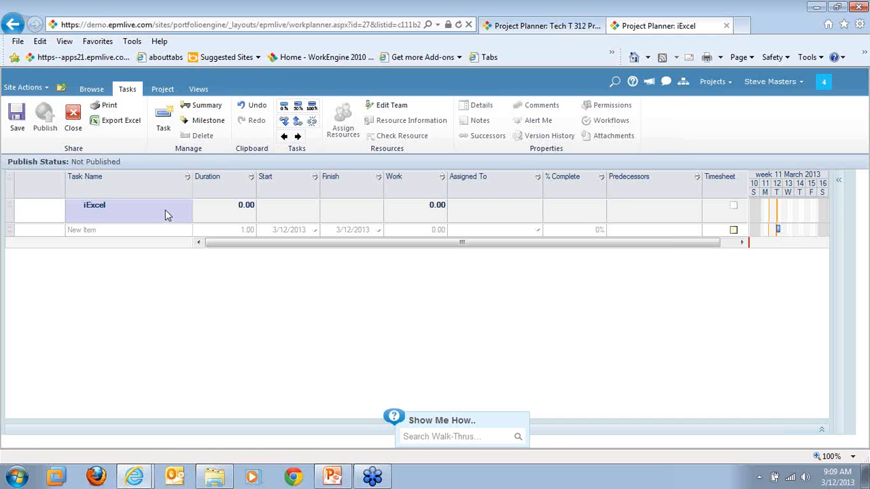
left_click(163, 89)
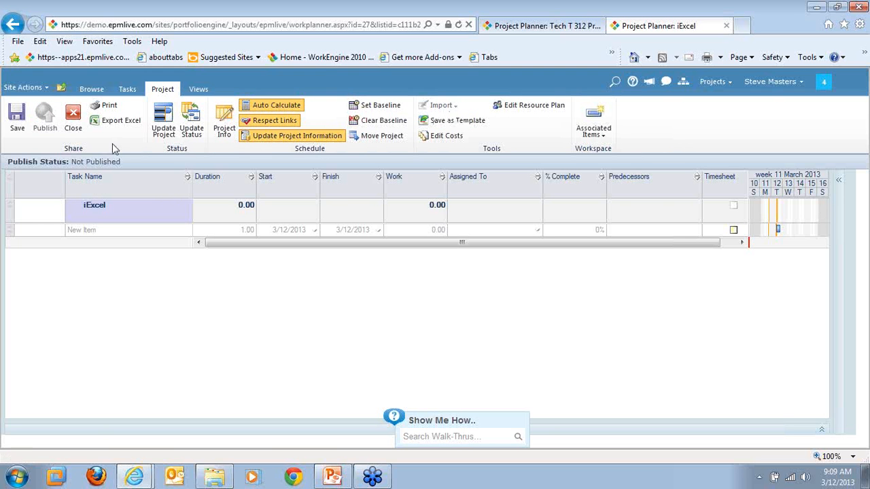
Step: Save the iExcel plan and upload EXCEL 2 Import.xlsx from the Tech Tuesday folder for an Excel import
left_click(19, 117)
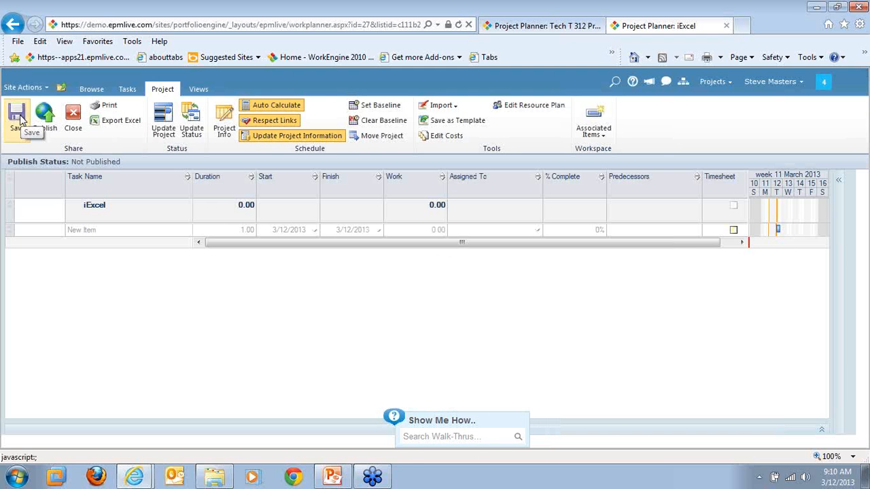
left_click(455, 106)
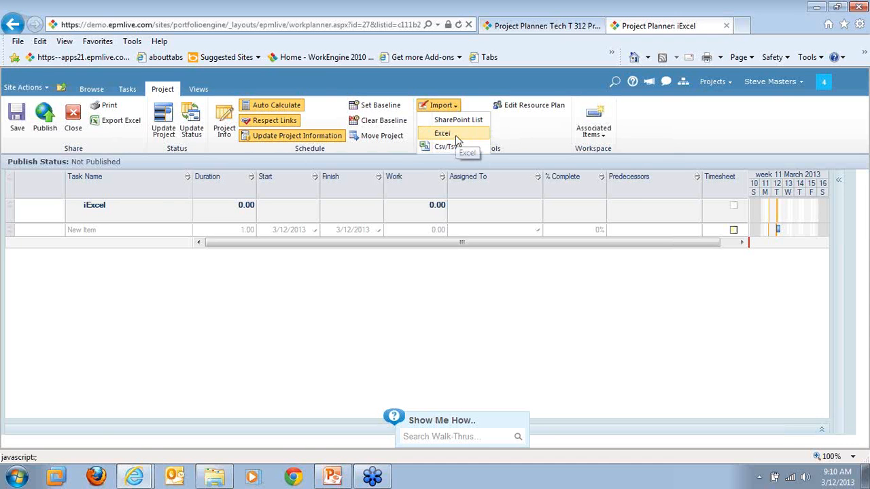
left_click(457, 135)
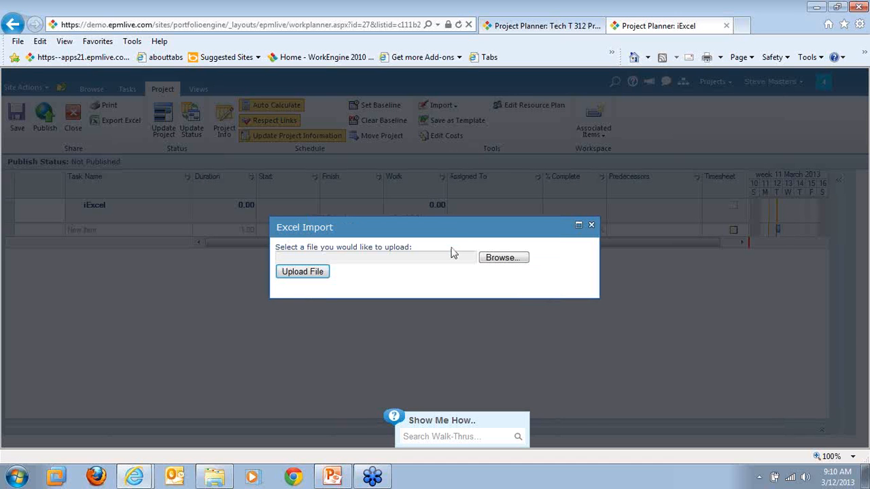
left_click(501, 258)
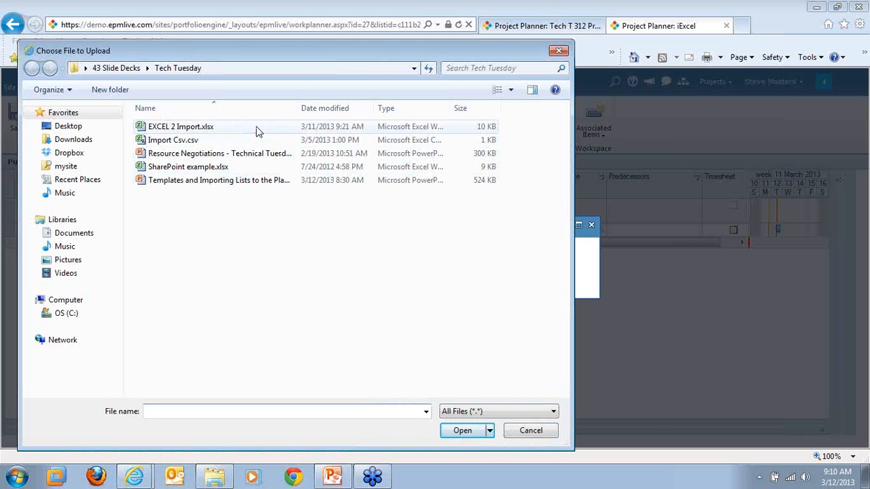
left_click(257, 130)
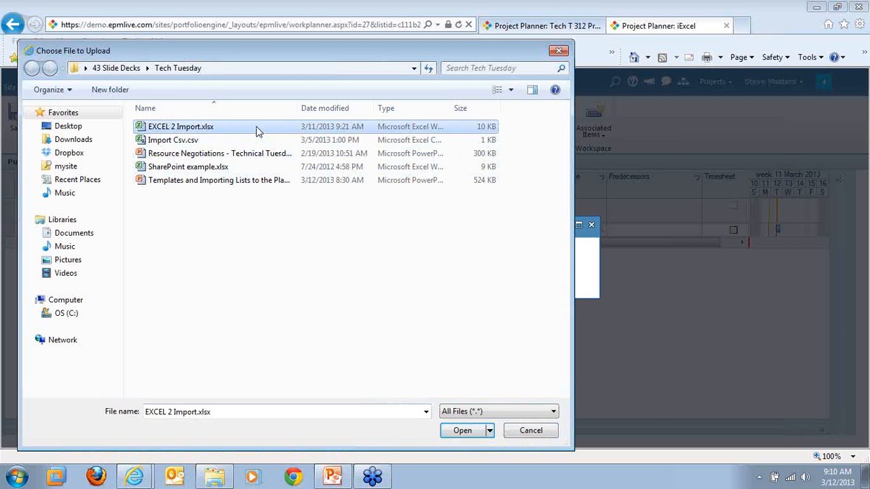
left_click(460, 430)
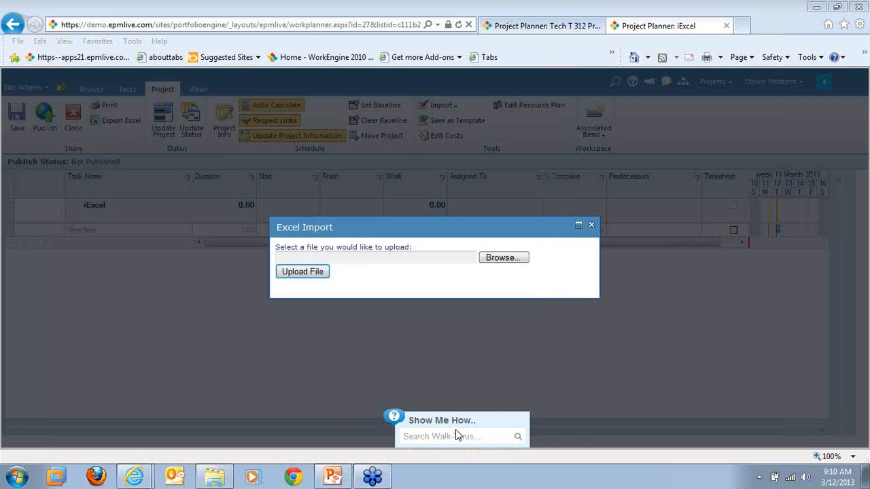
left_click(320, 274)
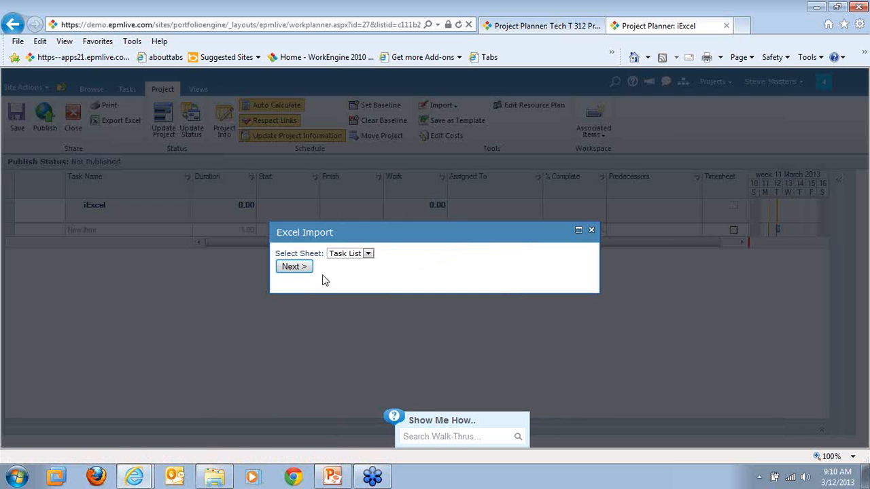
Step: Import the Task List sheet into the plan with the Excel Time field mapped to Duration
left_click(368, 255)
left_click(369, 256)
left_click(301, 267)
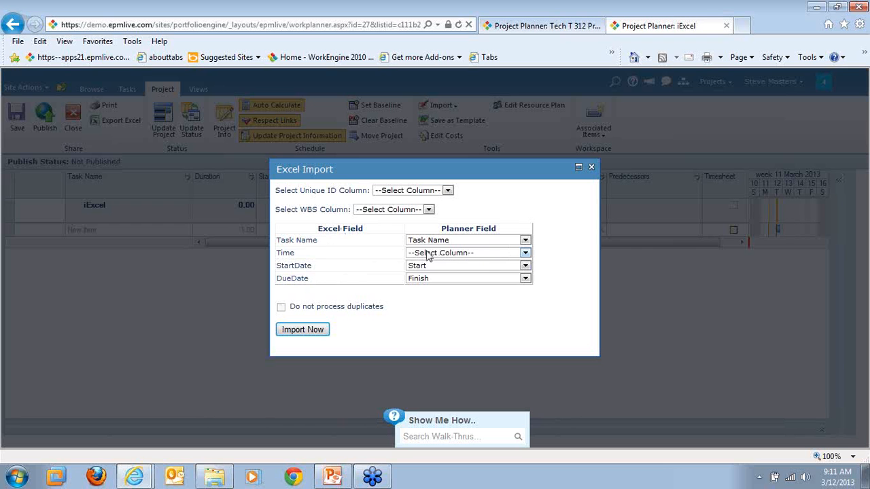
left_click(526, 256)
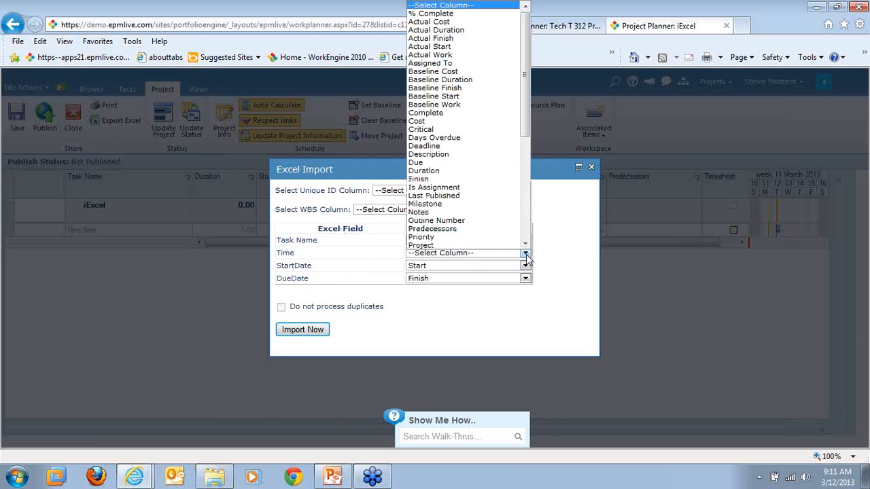
left_click(498, 172)
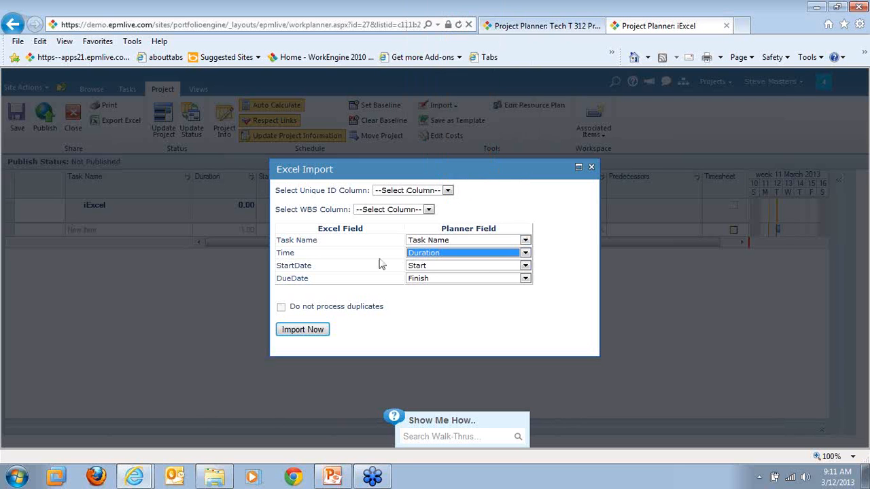
left_click(311, 329)
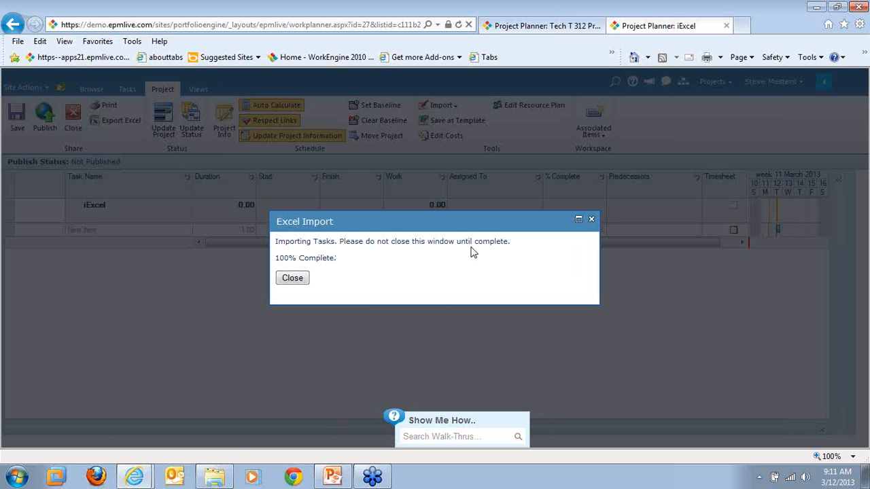
left_click(296, 277)
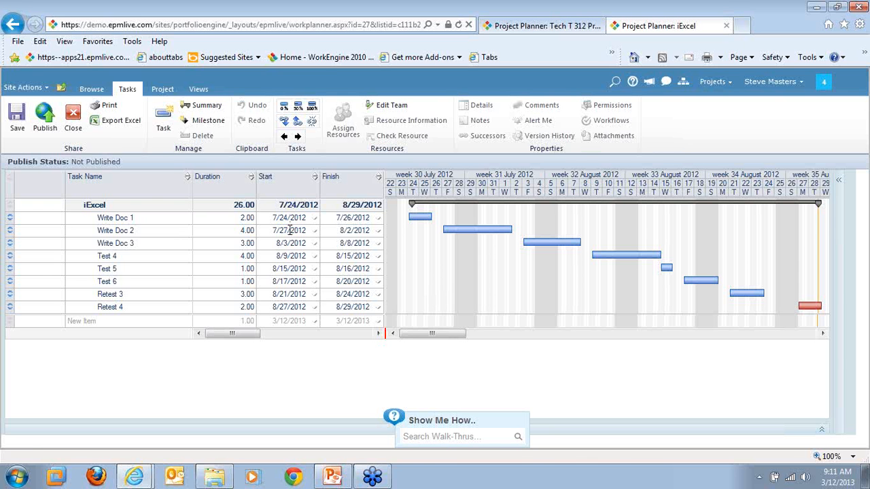
Step: Move the iExcel project to start on March 12, 2013
left_click(163, 89)
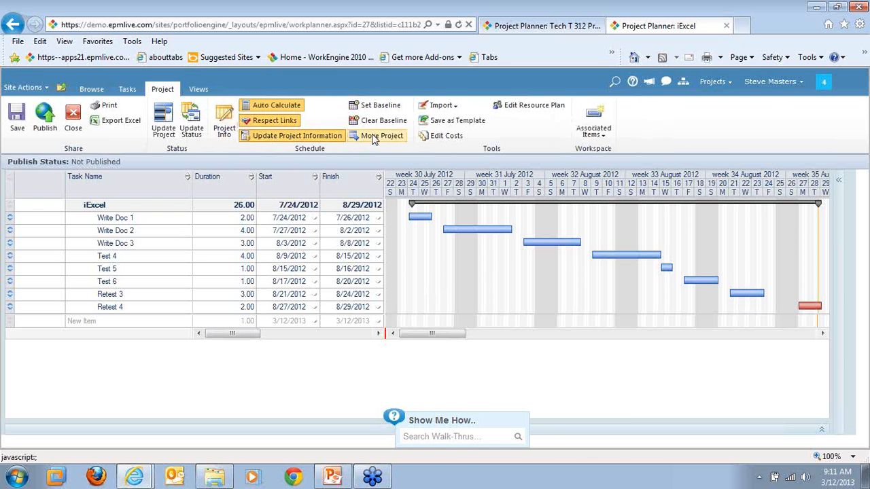
left_click(373, 139)
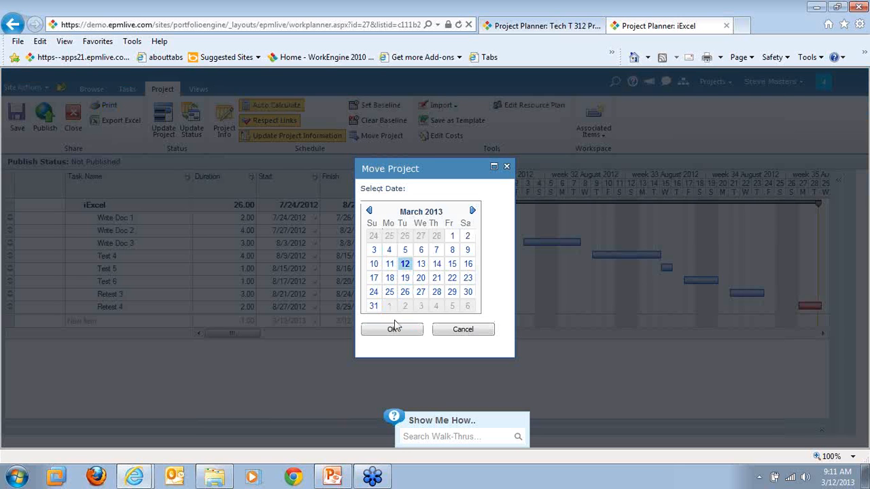
left_click(393, 330)
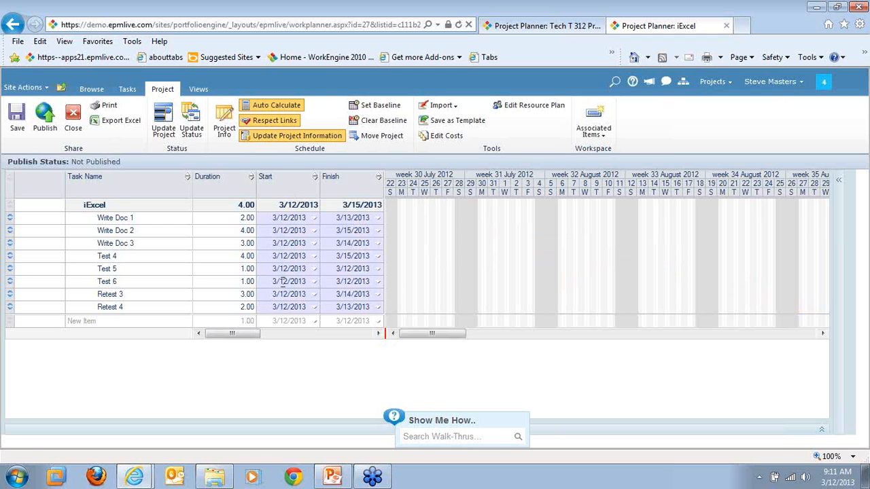
Step: Fit the Gantt chart to the moved tasks and widen the task grid to show the Work and Assigned To columns
left_click(199, 94)
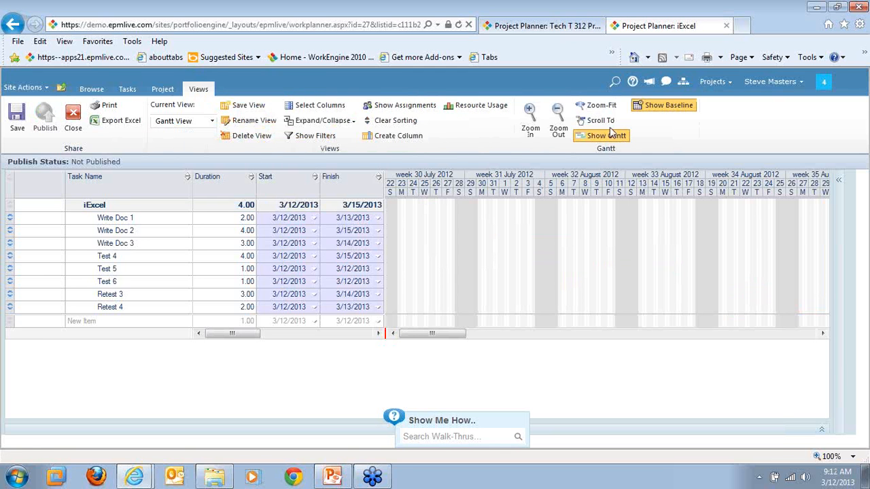
left_click(598, 106)
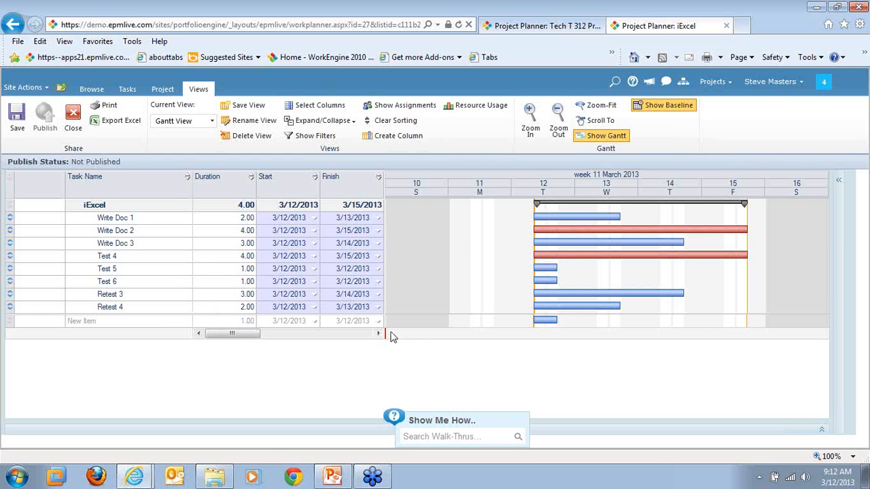
left_click_drag(385, 333, 561, 356)
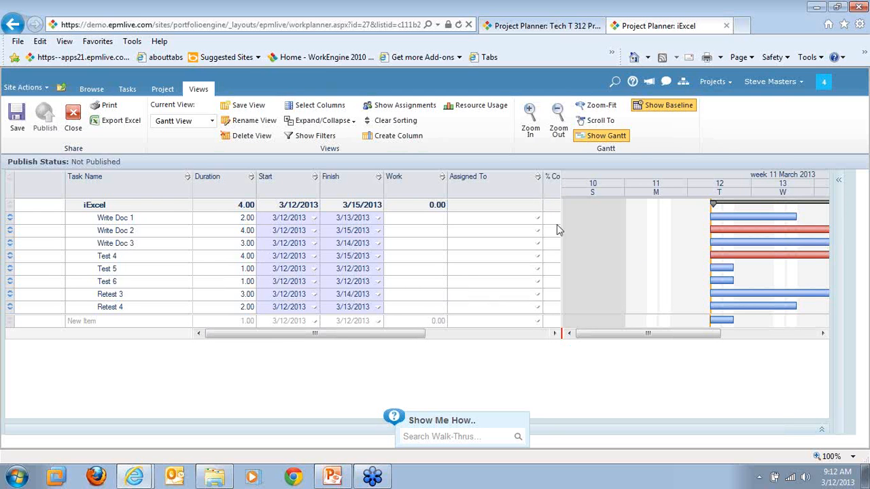
left_click(151, 320)
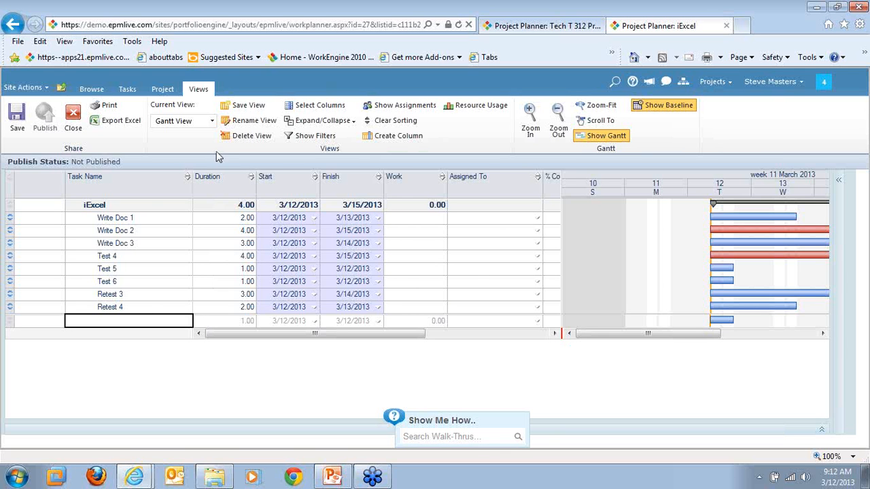
Step: Save the plan and choose the To Do list as the source for a SharePoint list import
left_click(163, 89)
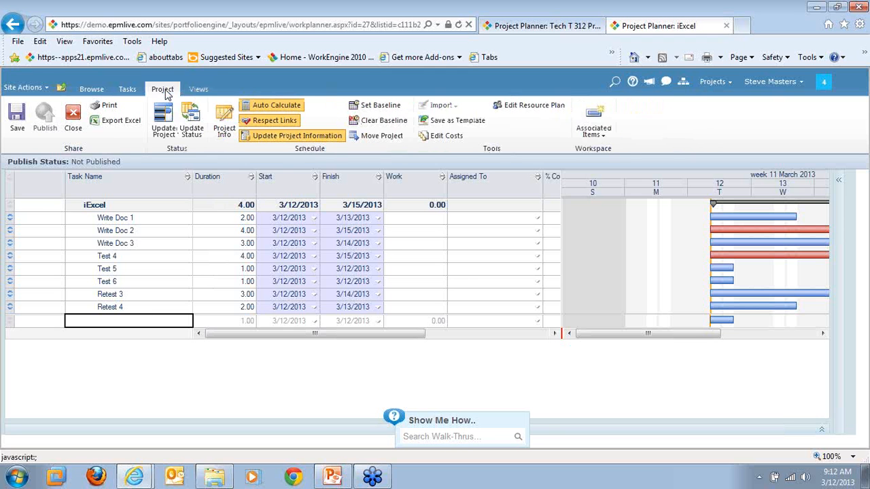
left_click(17, 114)
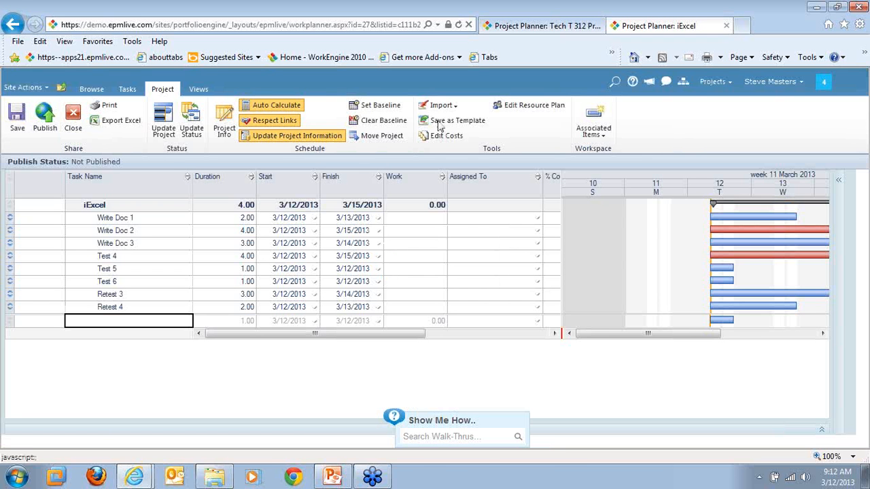
left_click(458, 112)
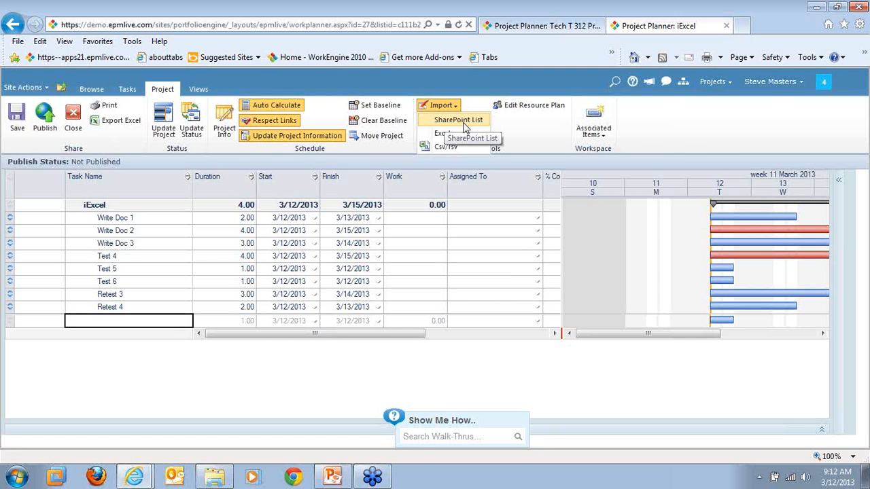
left_click(463, 126)
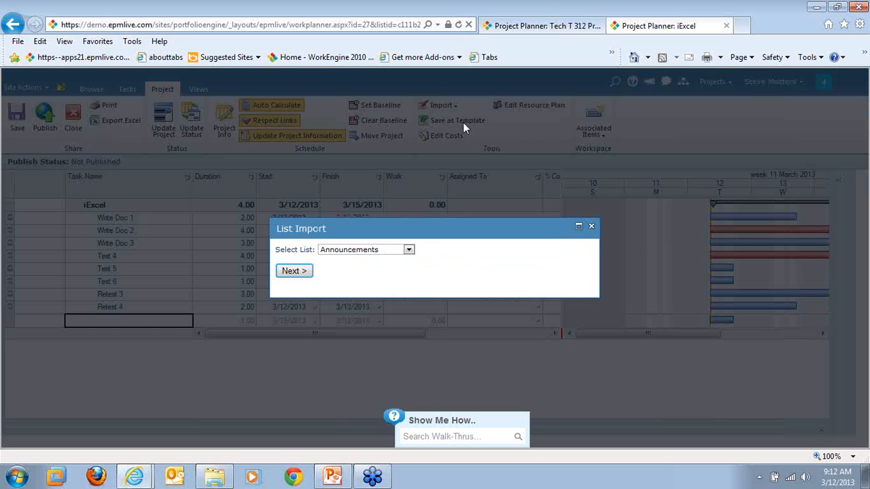
left_click(409, 251)
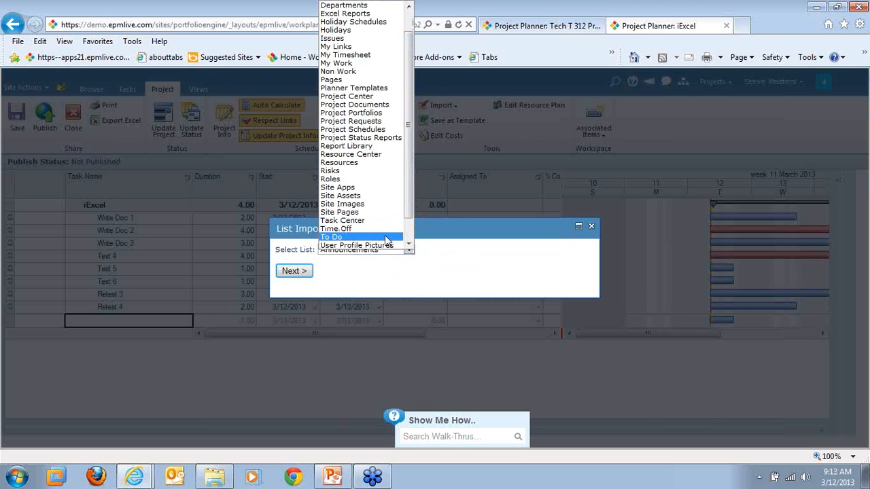
left_click(385, 240)
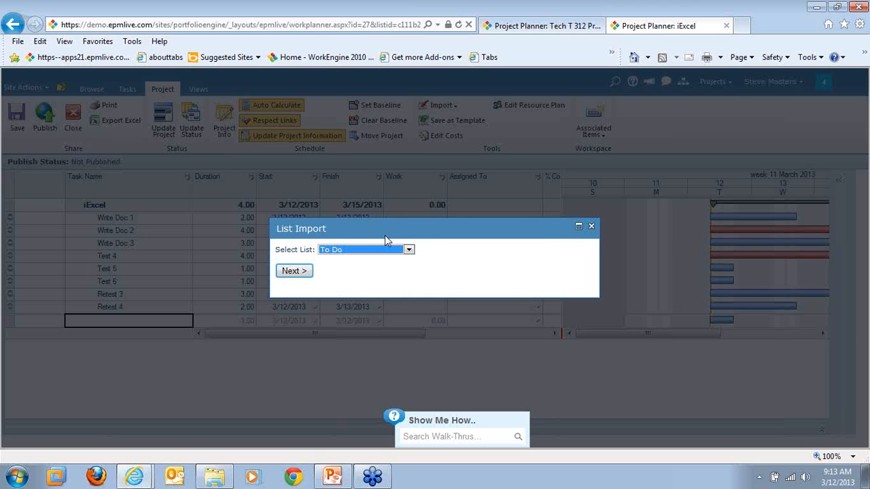
left_click(297, 272)
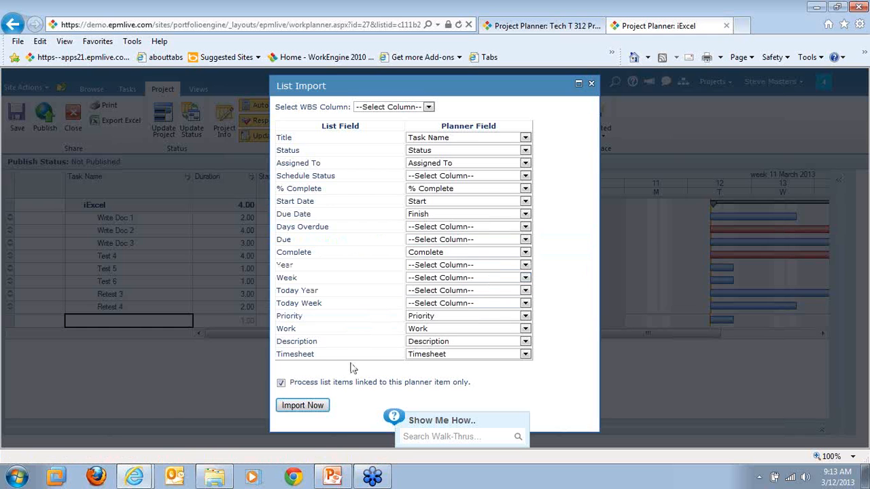
Step: Import the To Do items without limiting them to those linked to this planner item, keeping the proposed field mapping
left_click(282, 384)
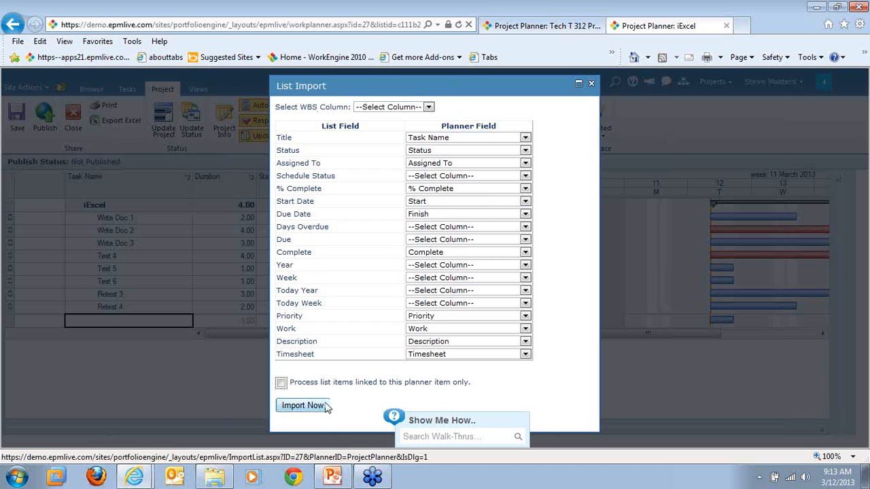
left_click(302, 406)
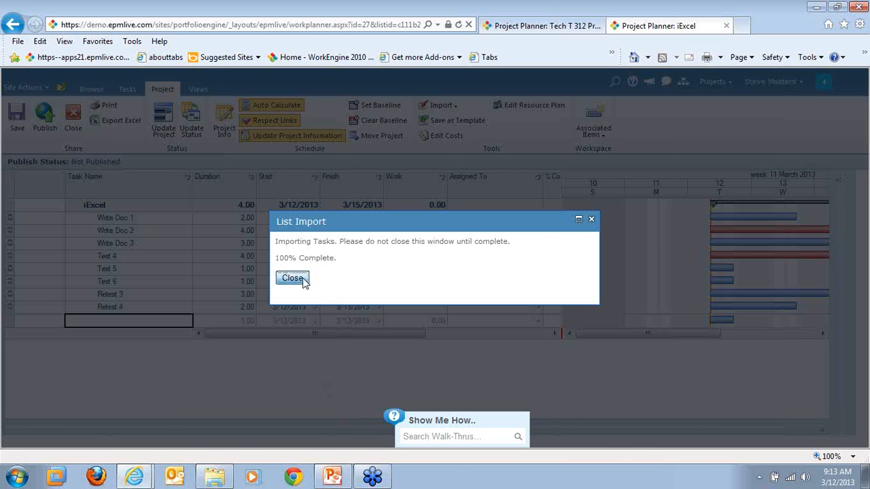
left_click(293, 279)
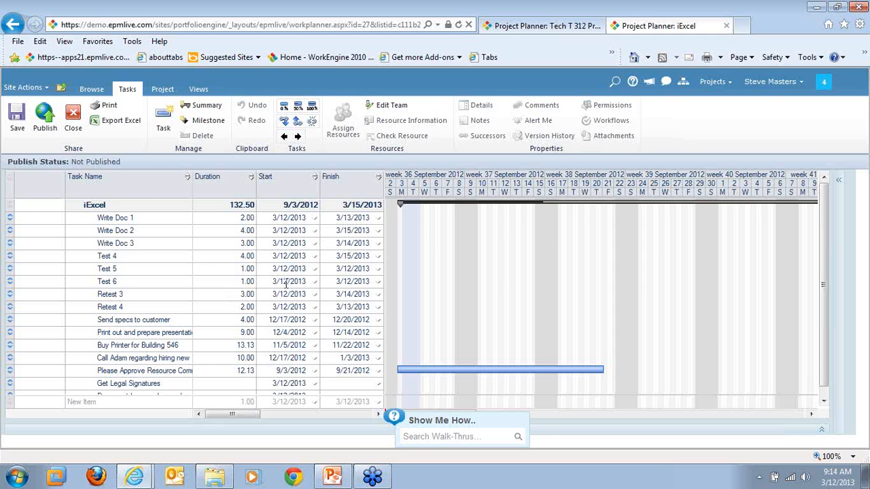
Step: Link the tasks from Write Doc 1 through Get Legal Signatures as Finish-to-Start with 0 days of lag
left_click(155, 216)
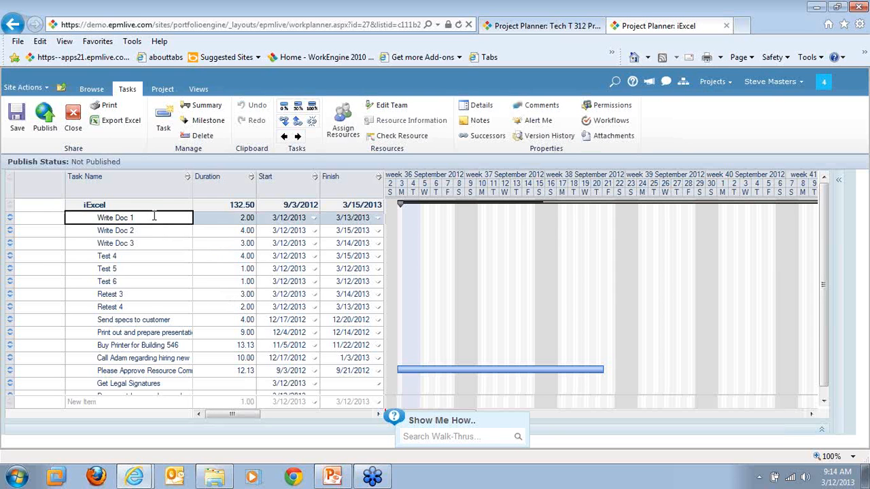
left_click(171, 385)
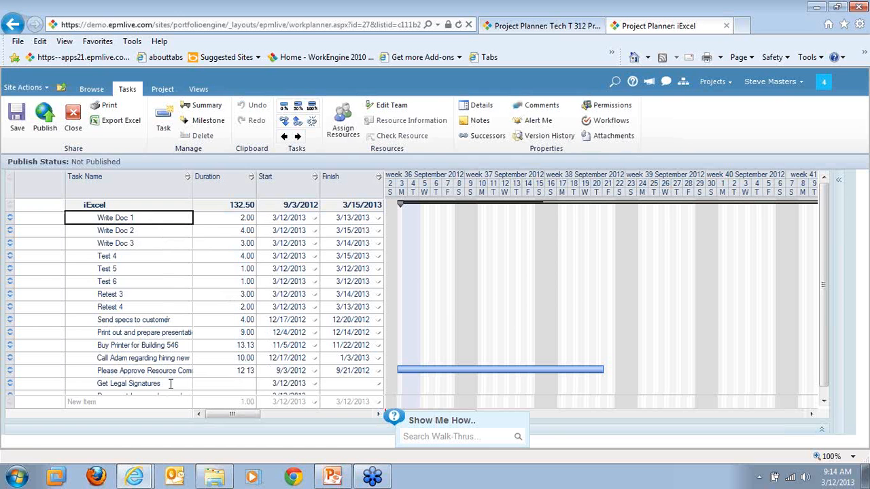
left_click(170, 385, "shift")
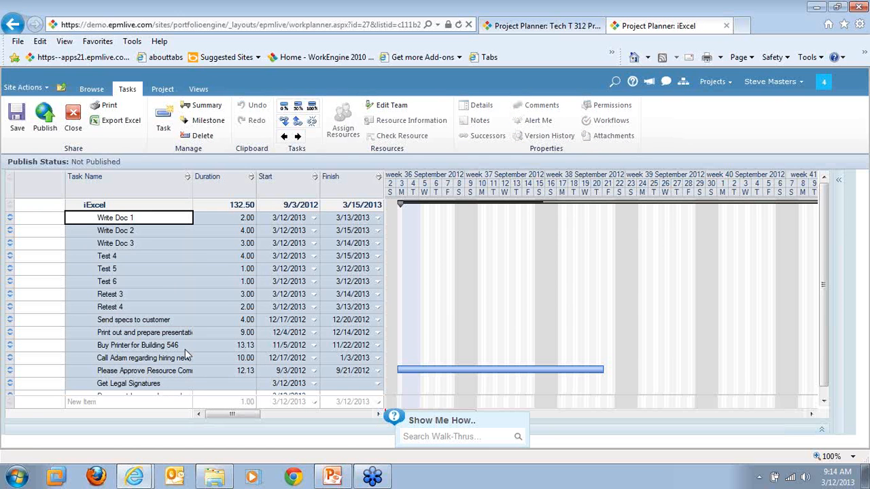
left_click(283, 127)
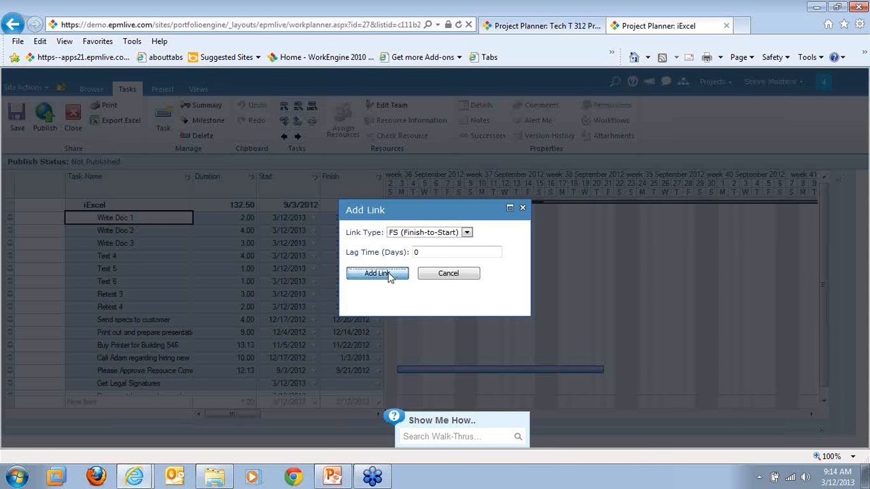
left_click(388, 276)
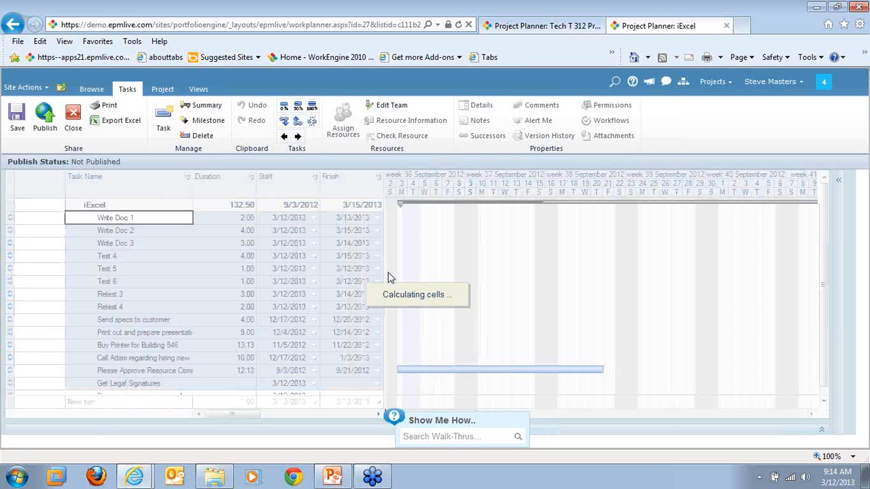
Step: Fit the Gantt chart to the linked tasks and sort the task grid by the Finish column
left_click(206, 92)
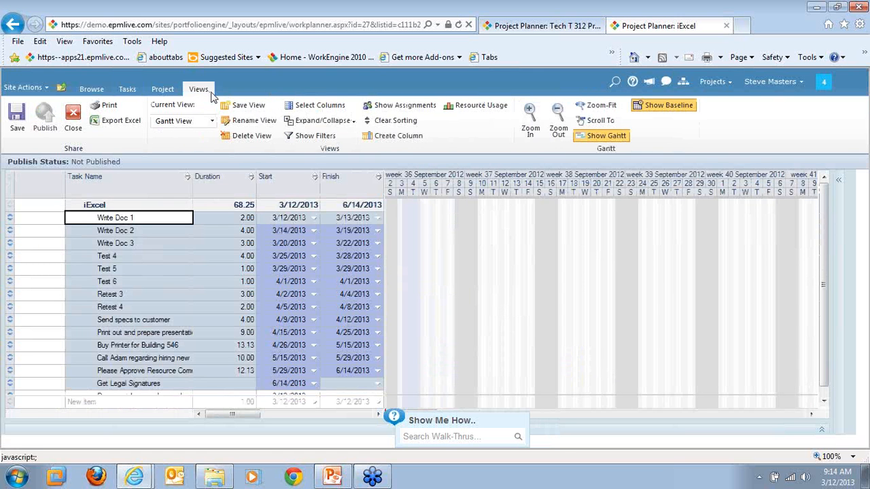
left_click(598, 108)
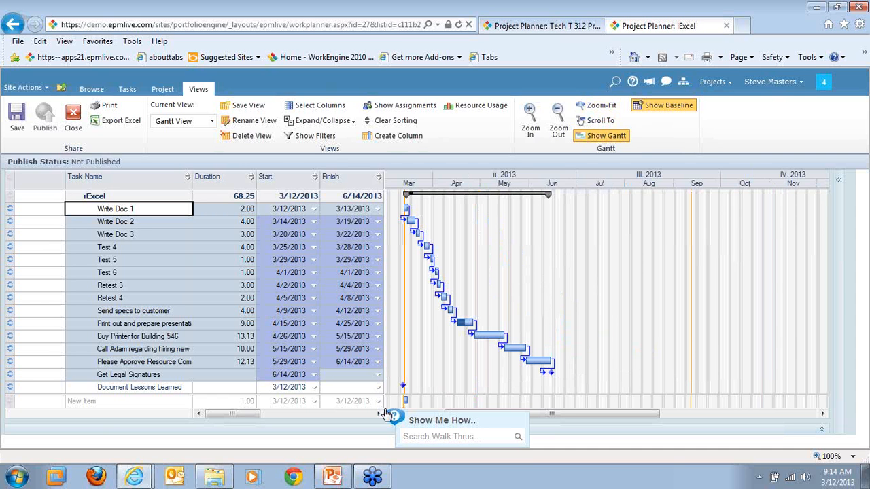
left_click_drag(442, 183, 535, 190)
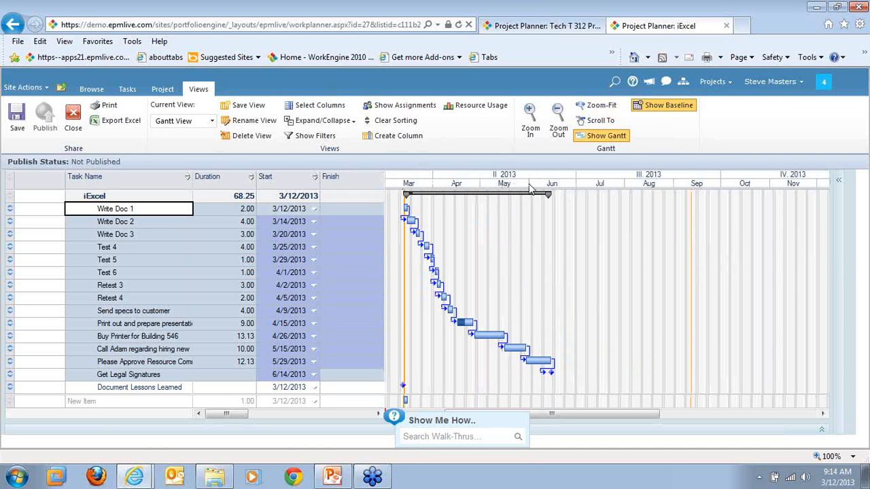
left_click(378, 184)
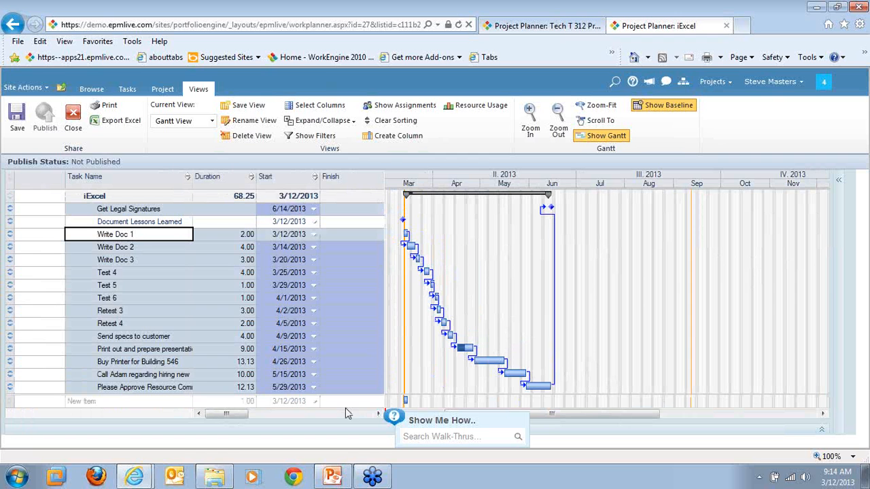
Step: Assign Write Doc 2 to the first listed team member and Test 5 to the second listed team member
left_click_drag(245, 415, 322, 435)
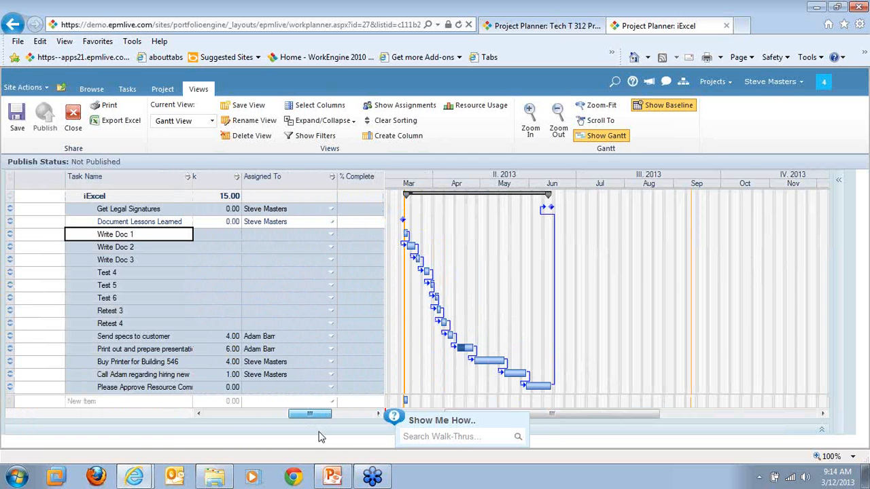
left_click(329, 247)
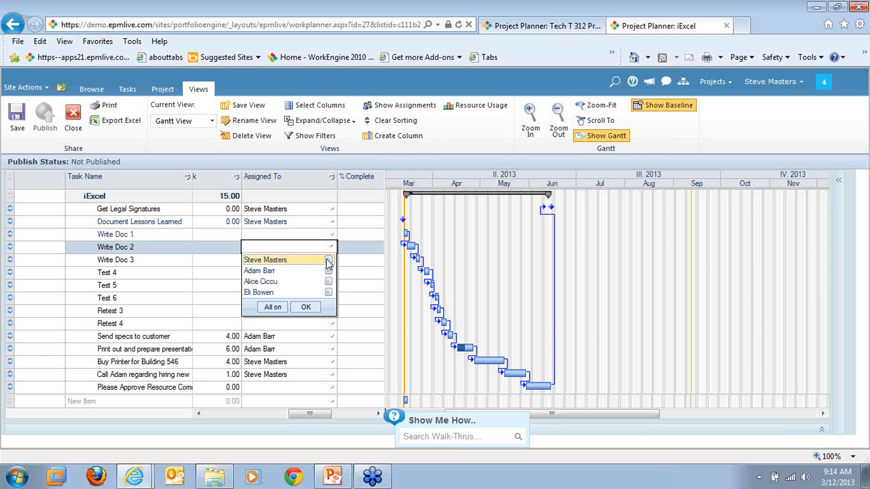
left_click(328, 259)
left_click(306, 307)
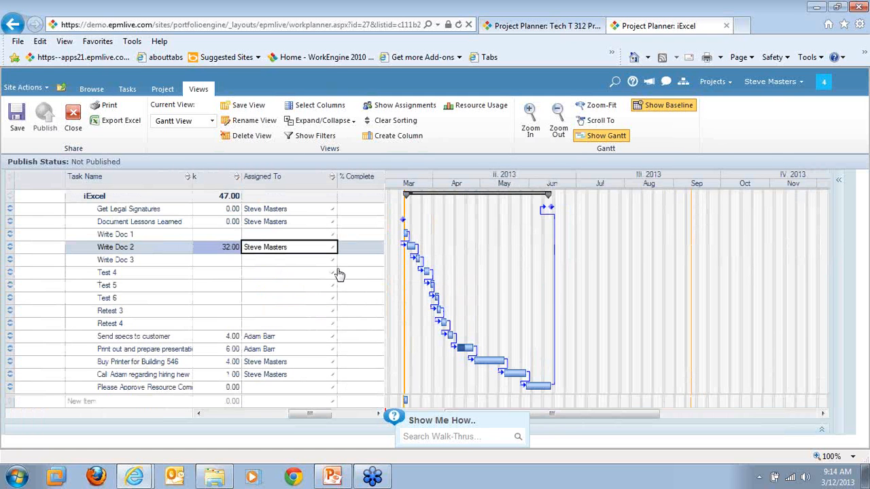
left_click(333, 288)
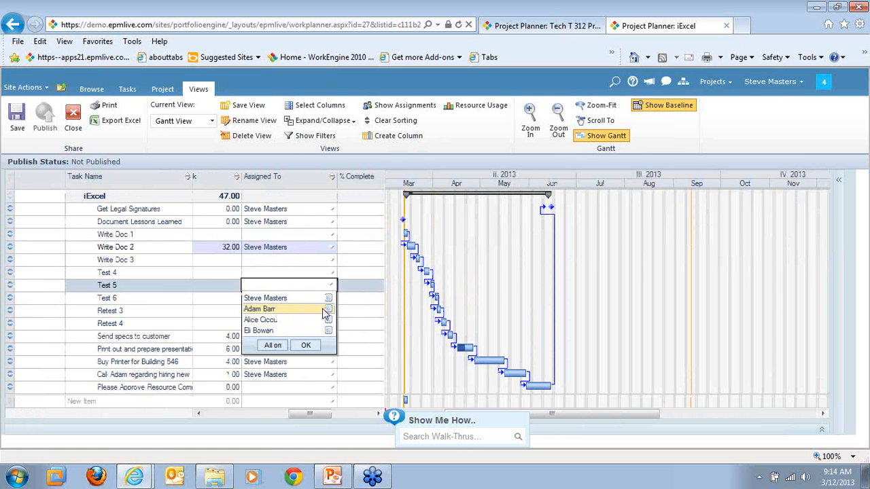
left_click(329, 310)
left_click(302, 343)
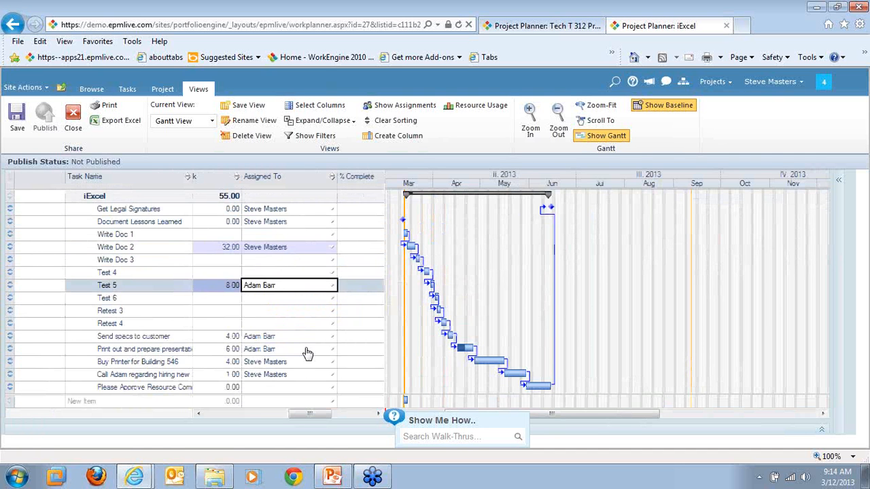
Step: Save the iExcel plan and publish it
left_click(19, 114)
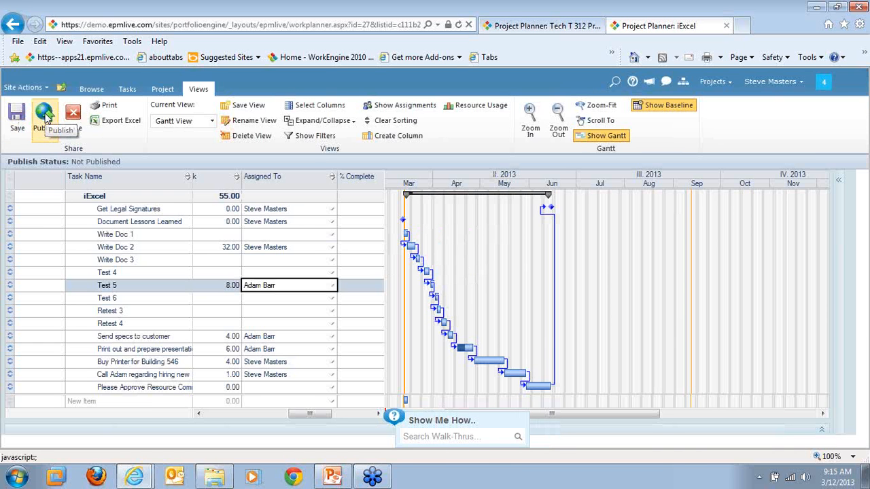
left_click(44, 116)
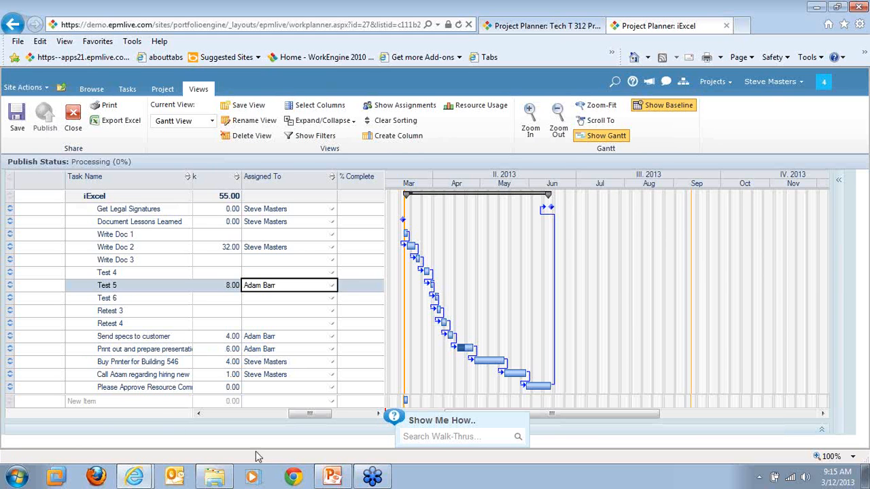
Step: Switch to Chrome, open the bookmarked EPM Live University site and sign in with the prefilled credentials
left_click(292, 477)
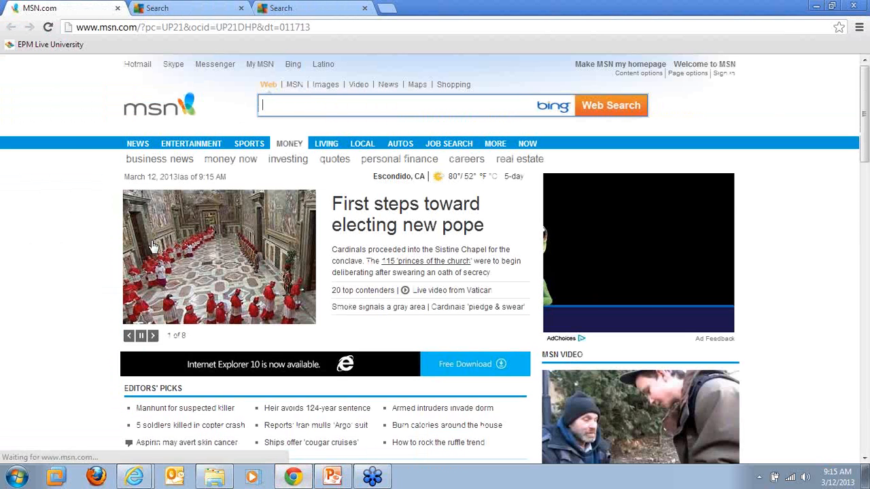
left_click(65, 46)
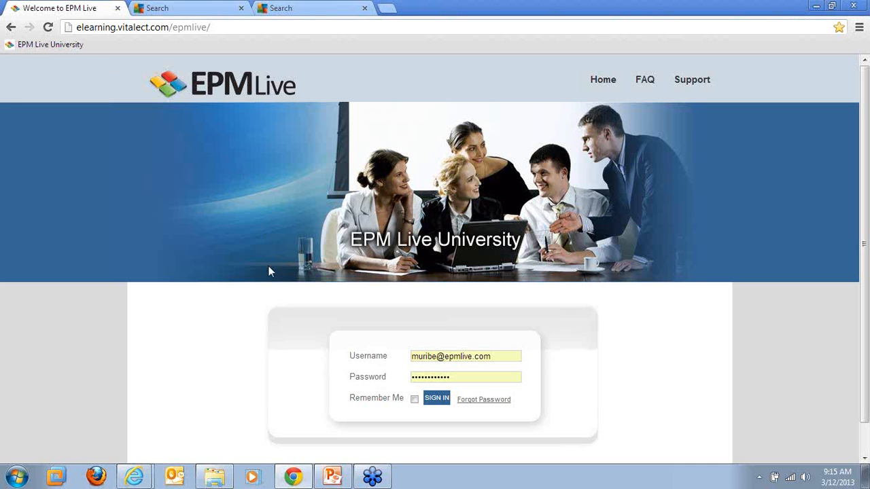
left_click(438, 399)
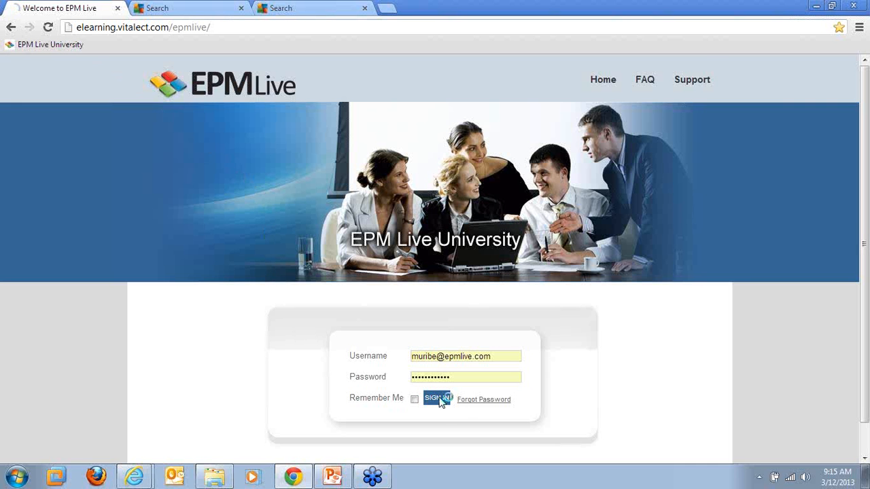